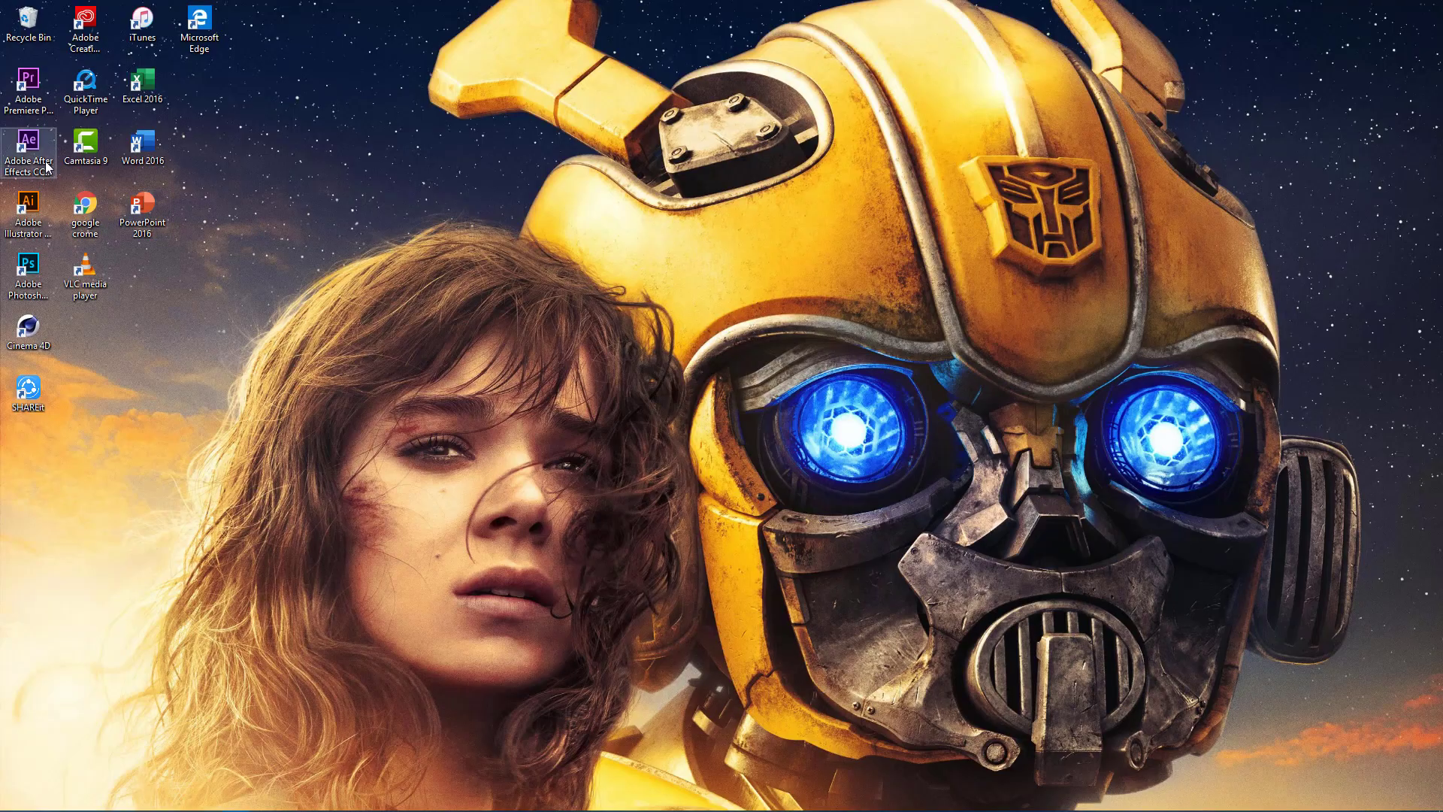
Step: Start a new After Effects project containing a 1920 x 1080 composition at 29.97 fps lasting 7 seconds
{"action": "left_click", "coordinate": [47, 166]}
{"action": "double_click", "coordinate": [48, 166]}
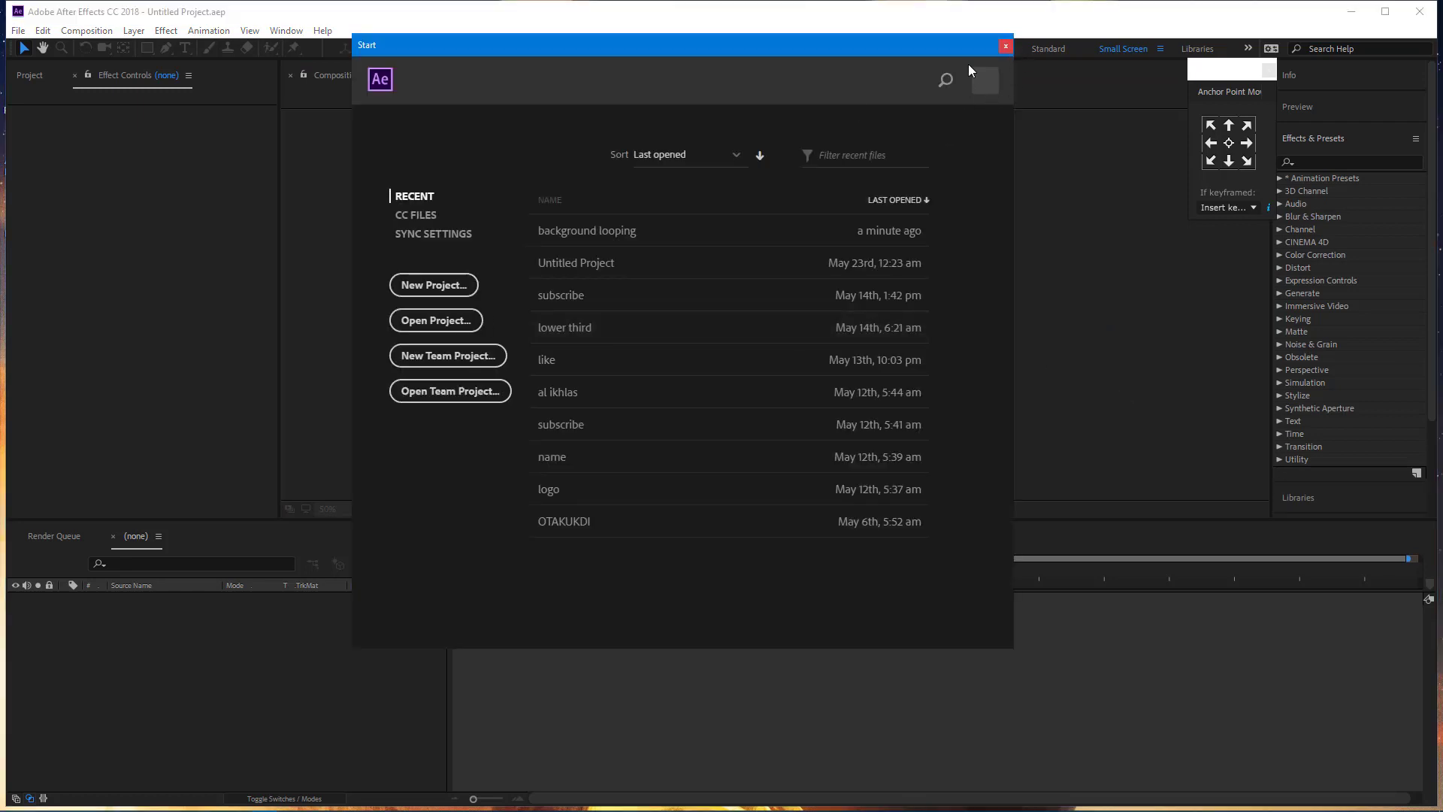
{"action": "left_click", "coordinate": [459, 286]}
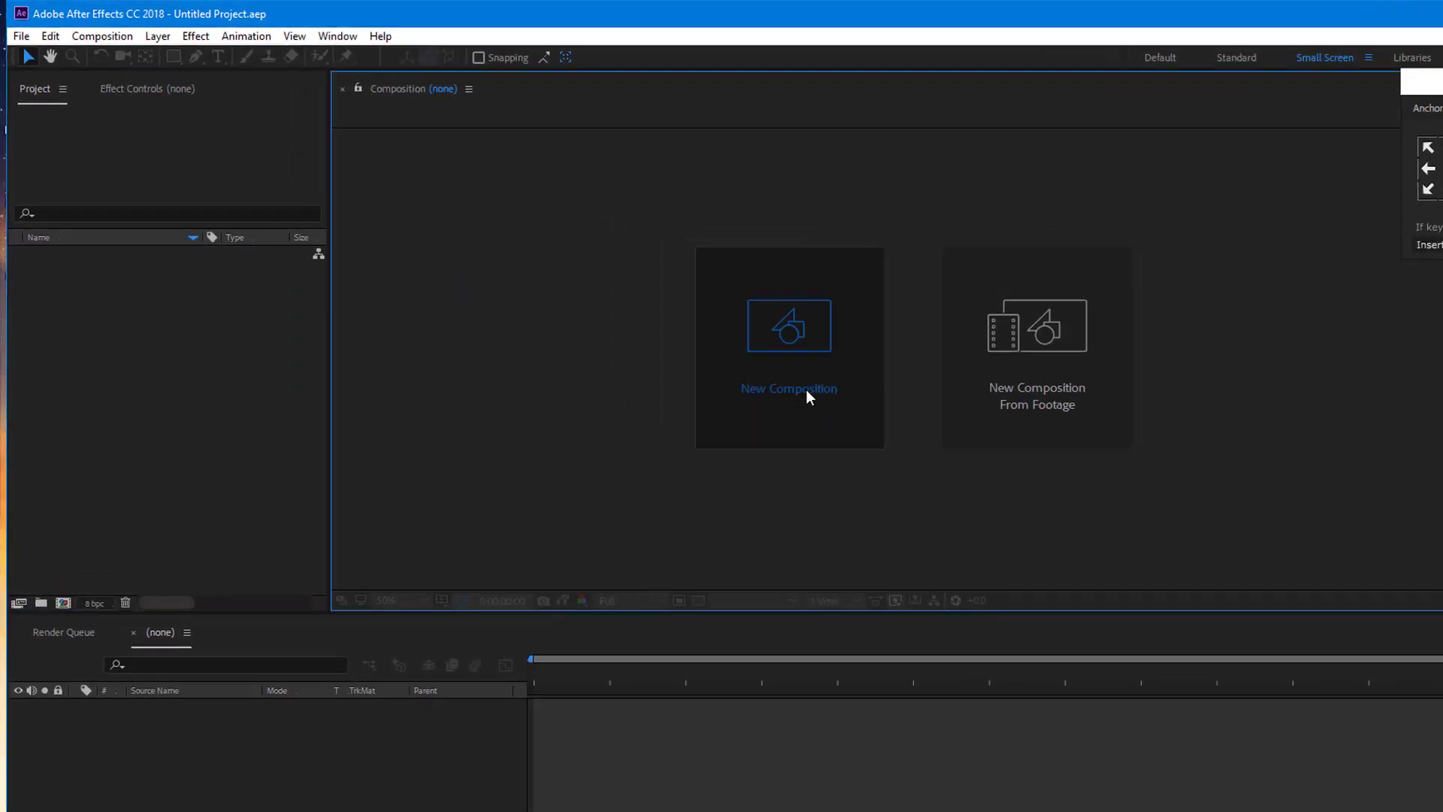
{"action": "left_click", "coordinate": [683, 335]}
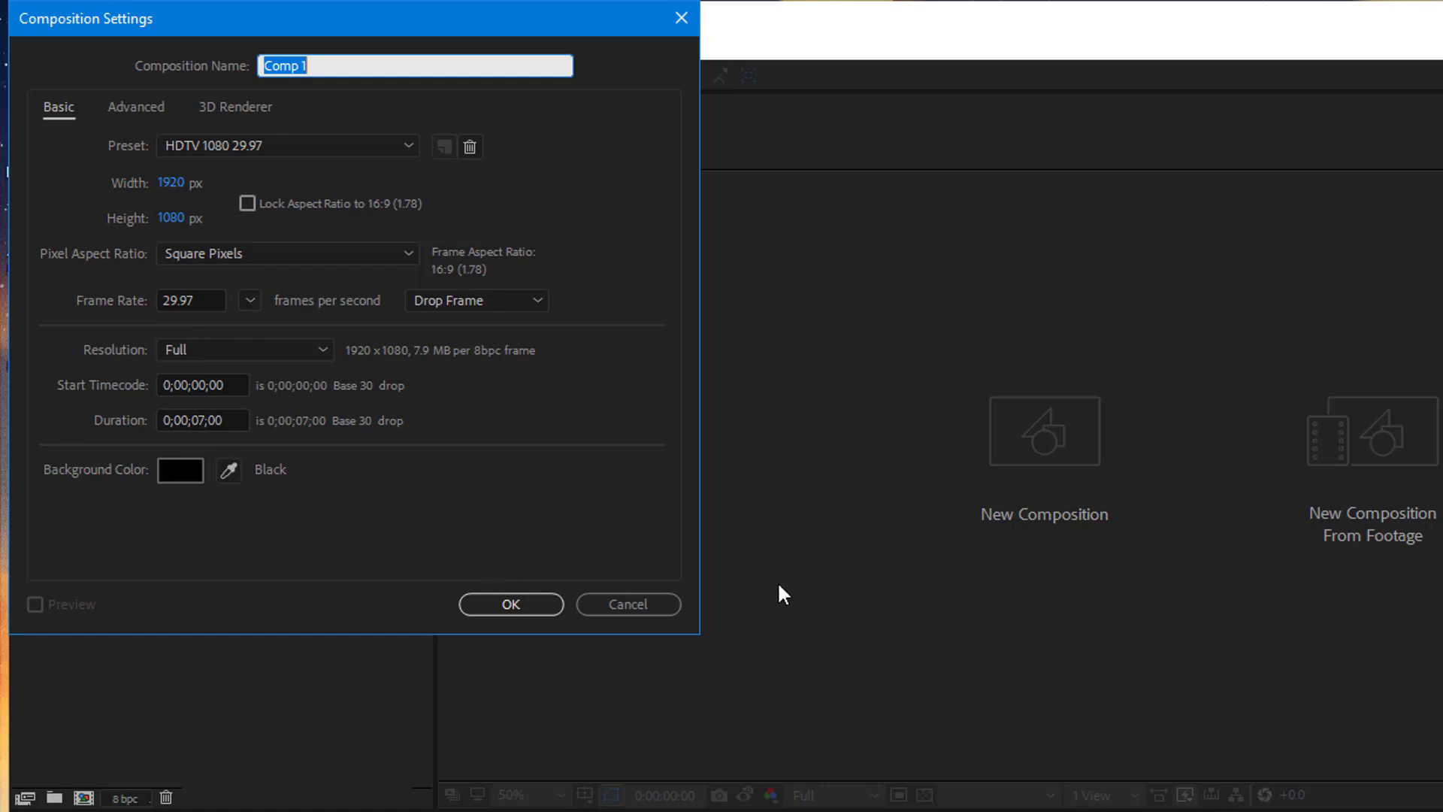
{"action": "left_click", "coordinate": [534, 603]}
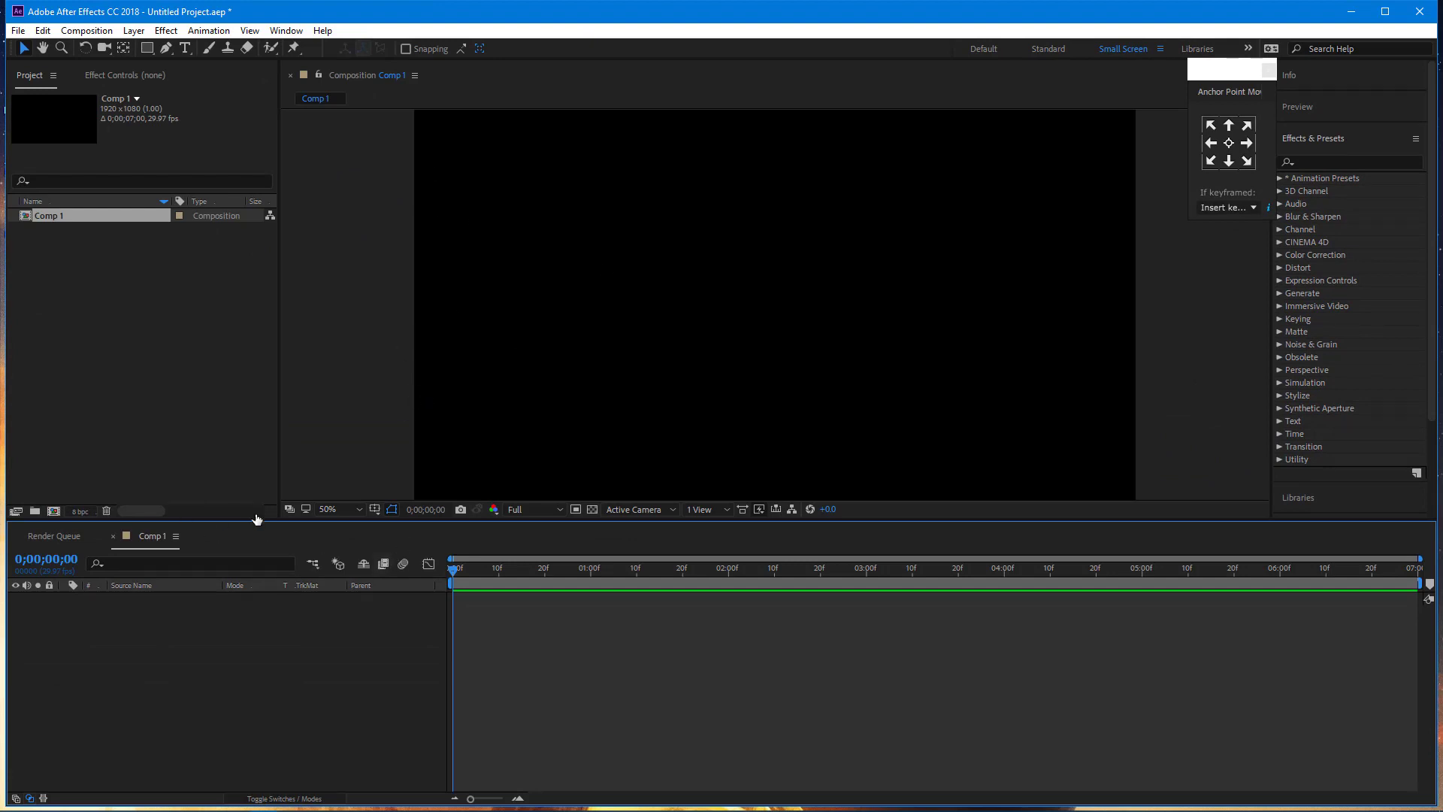
Step: Import the logo file 2-01-01.png from the design folder as footage
{"action": "left_click", "coordinate": [146, 301]}
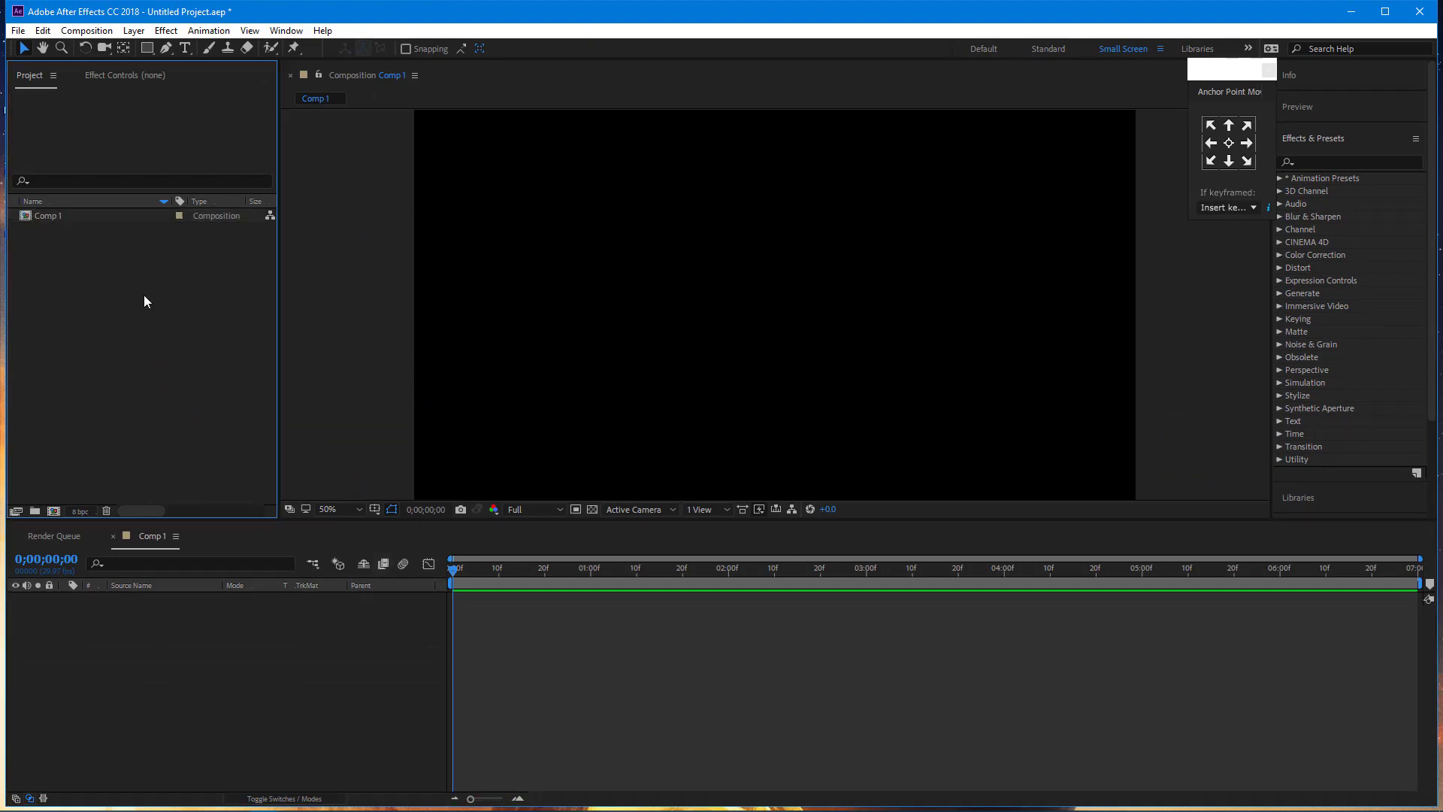
{"action": "double_click", "coordinate": [147, 302]}
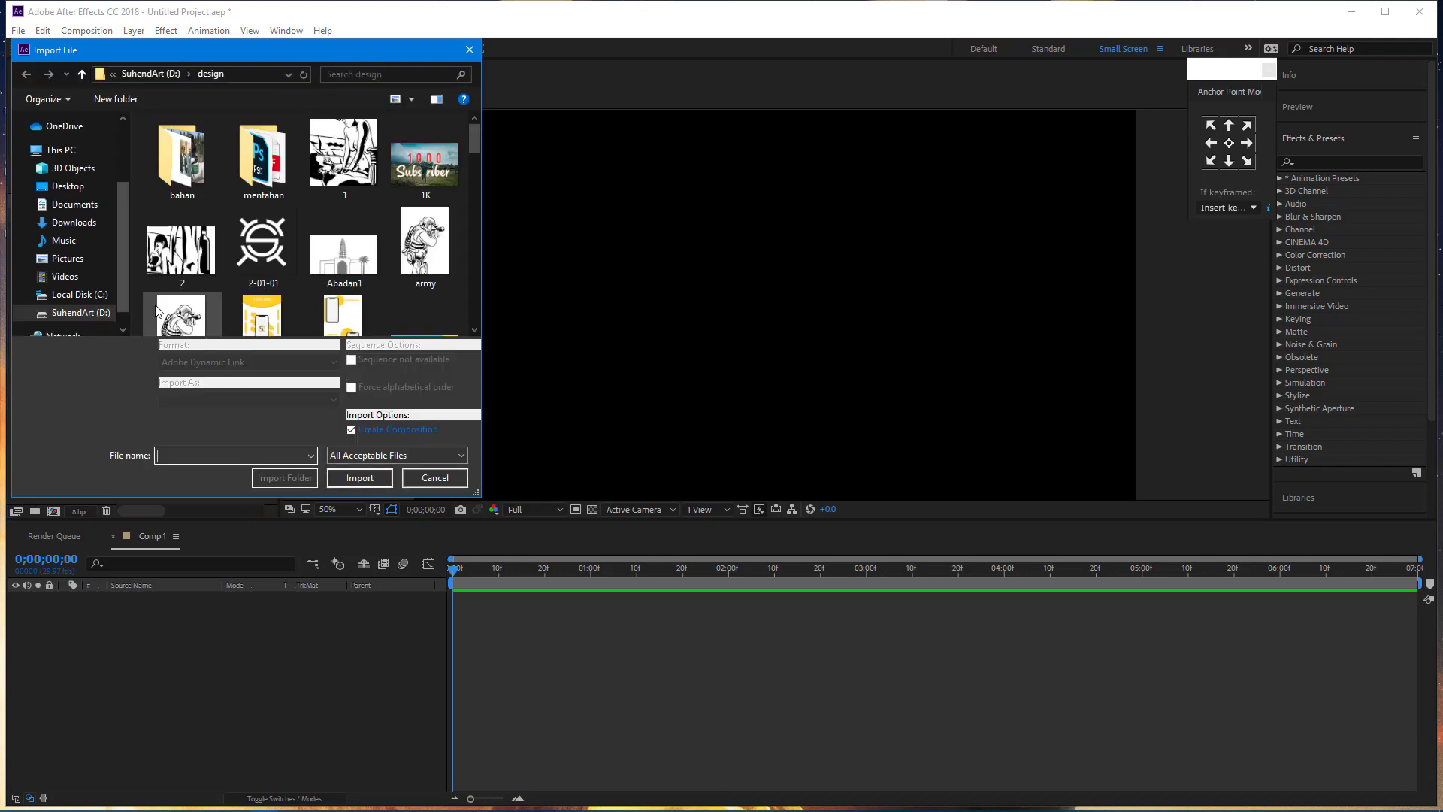
{"action": "left_click", "coordinate": [269, 256]}
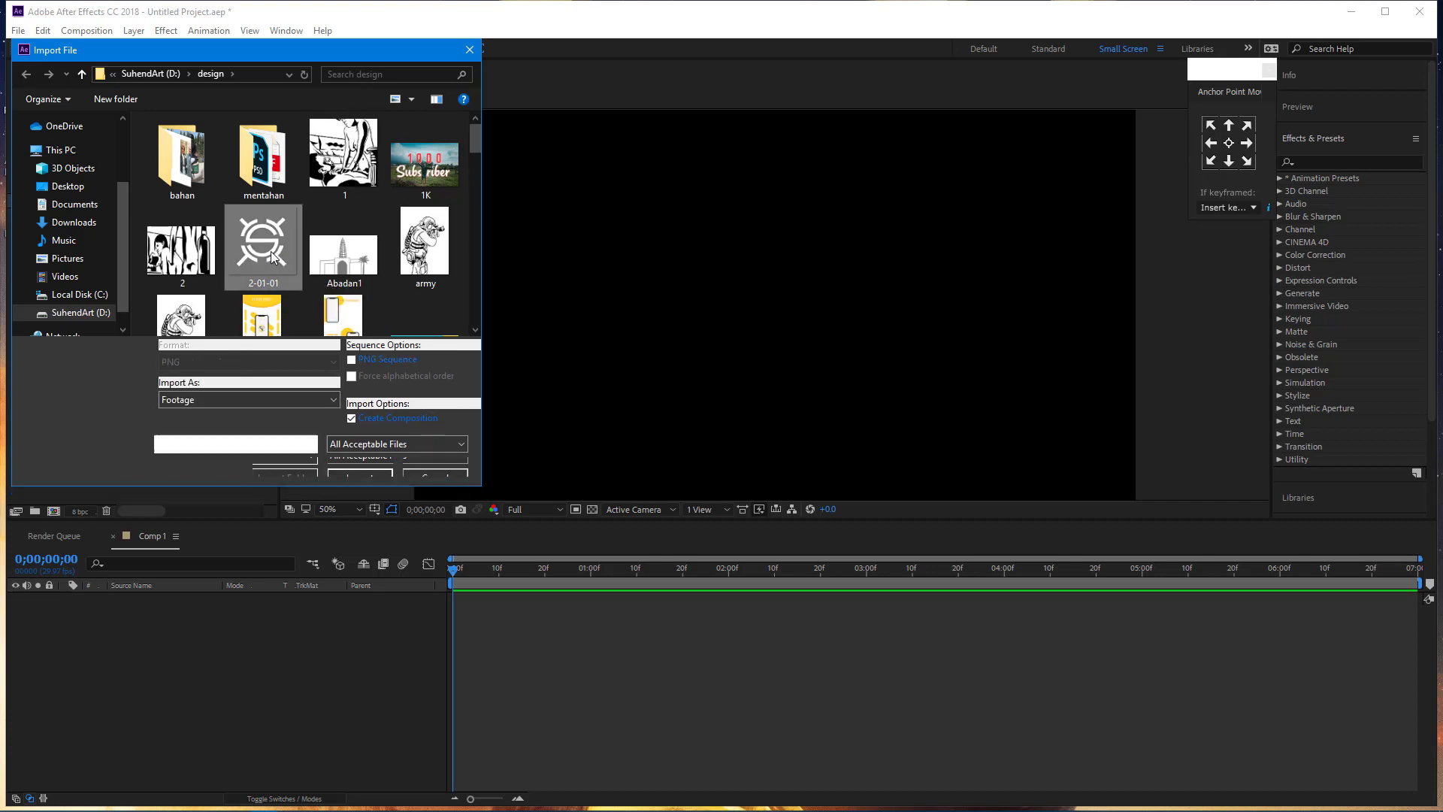
{"action": "left_click", "coordinate": [372, 466]}
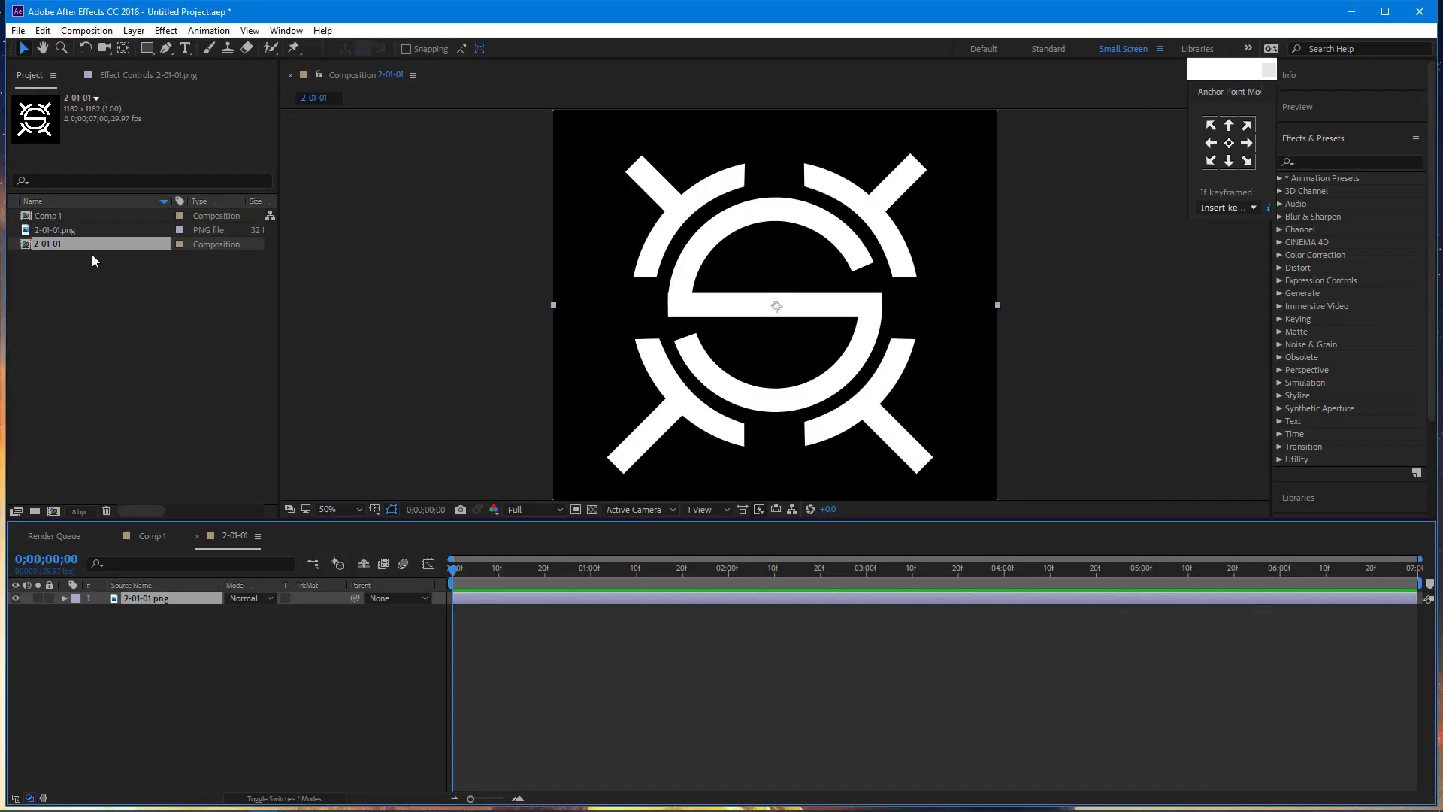
Step: Add 2-01-01.png as a layer in Comp 1 and set its scale to 20%
{"action": "left_click", "coordinate": [149, 537]}
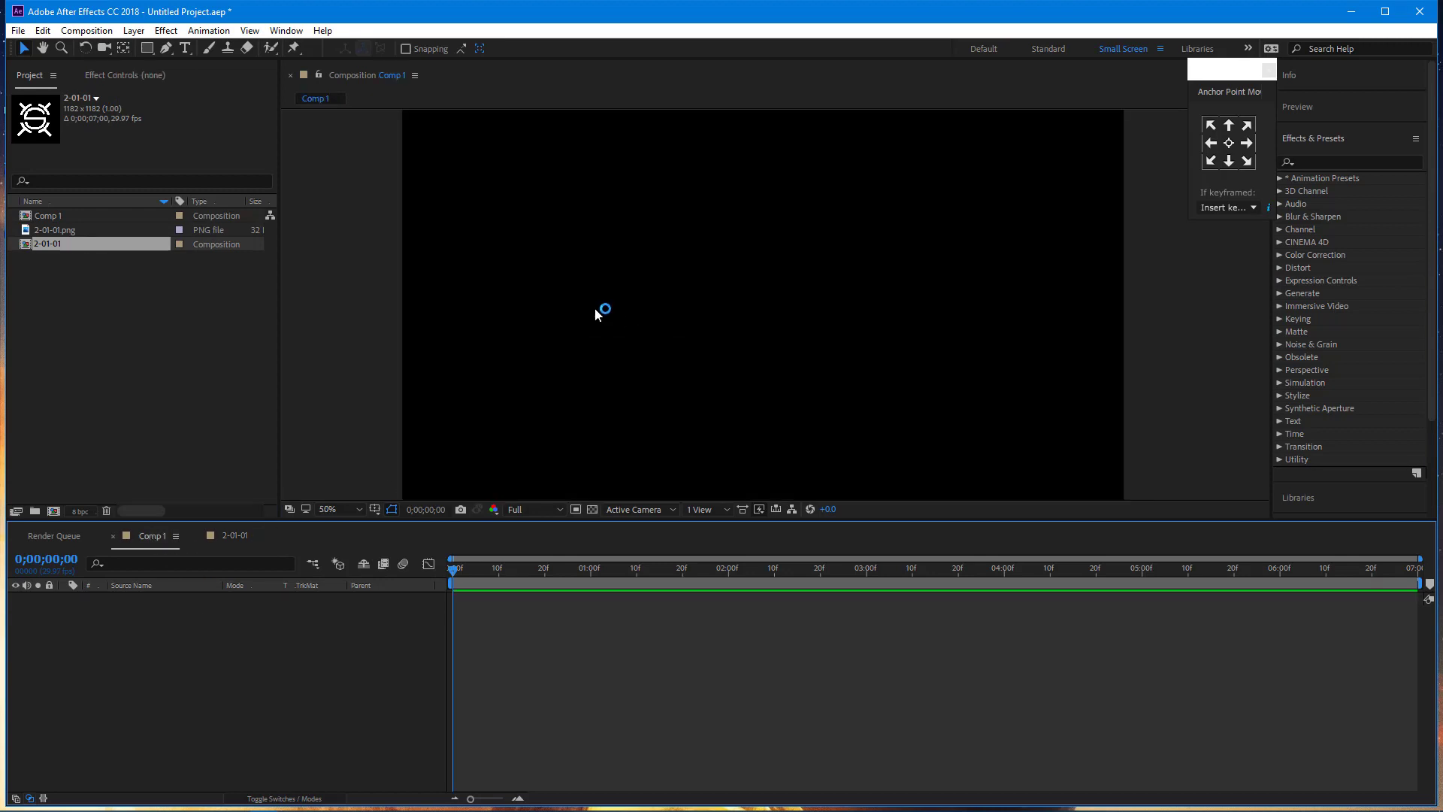
{"action": "left_click_drag", "start_coordinate": [69, 232], "coordinate": [128, 637]}
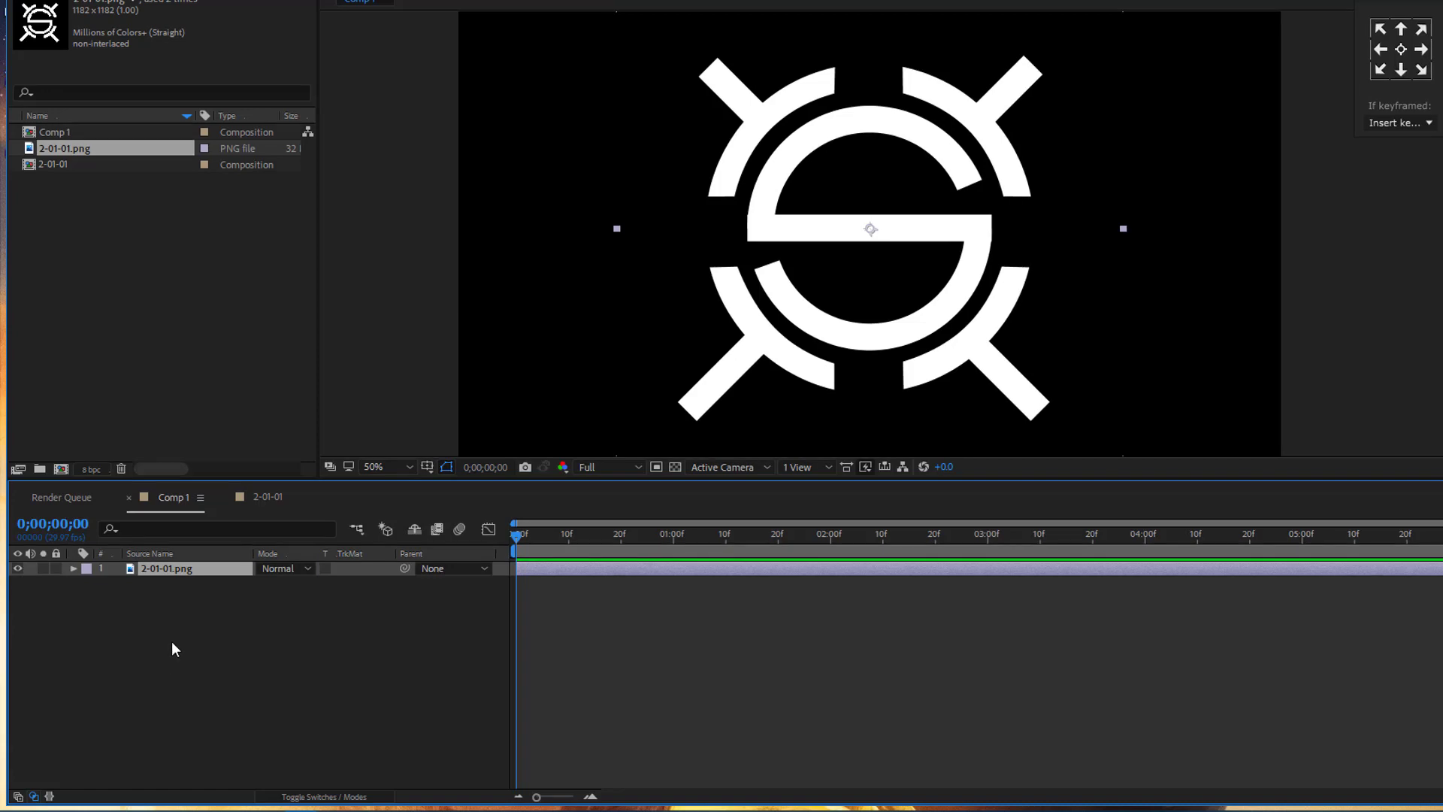
{"action": "key", "text": "s"}
{"action": "left_click", "coordinate": [281, 583]}
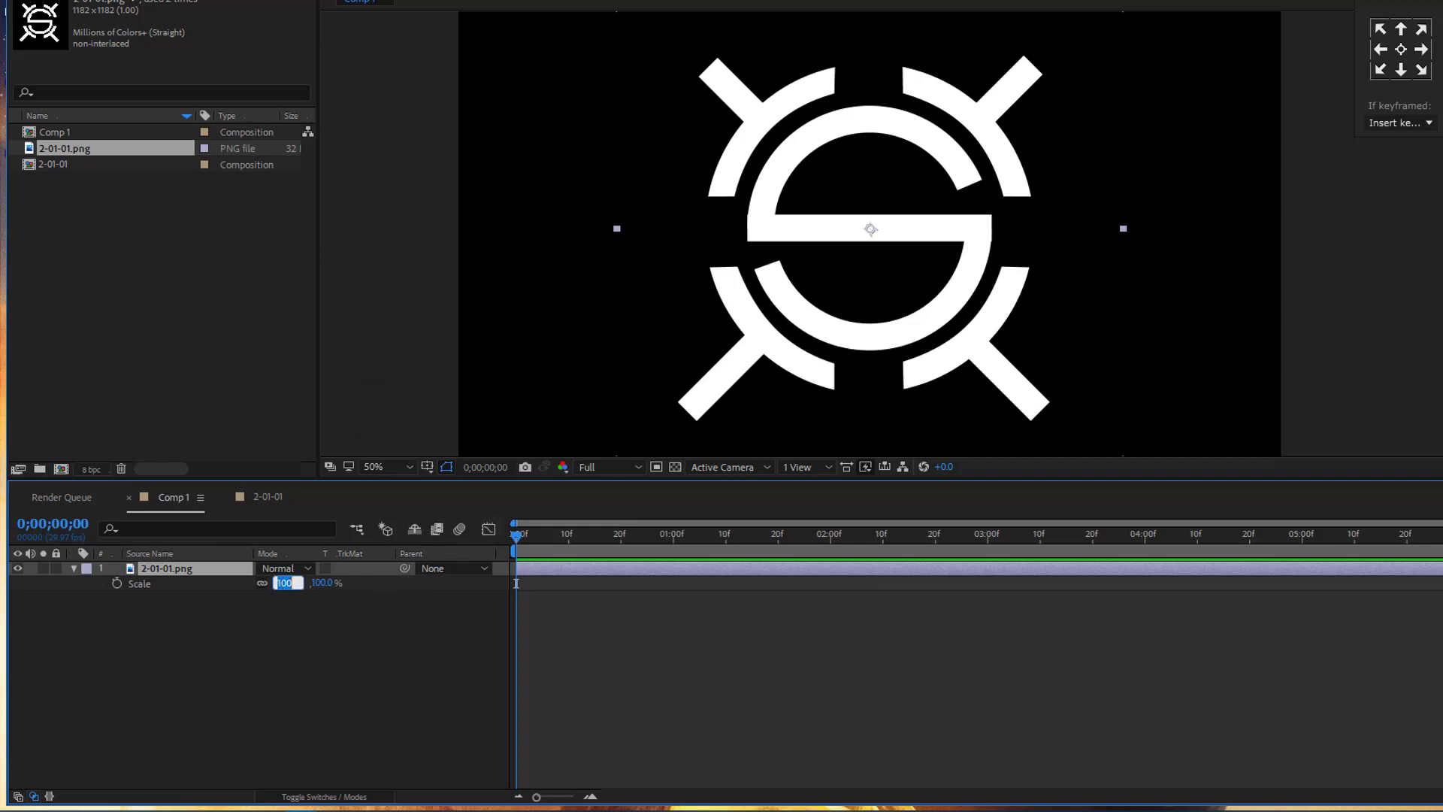
{"action": "type", "text": "20"}
{"action": "key", "text": "Return"}
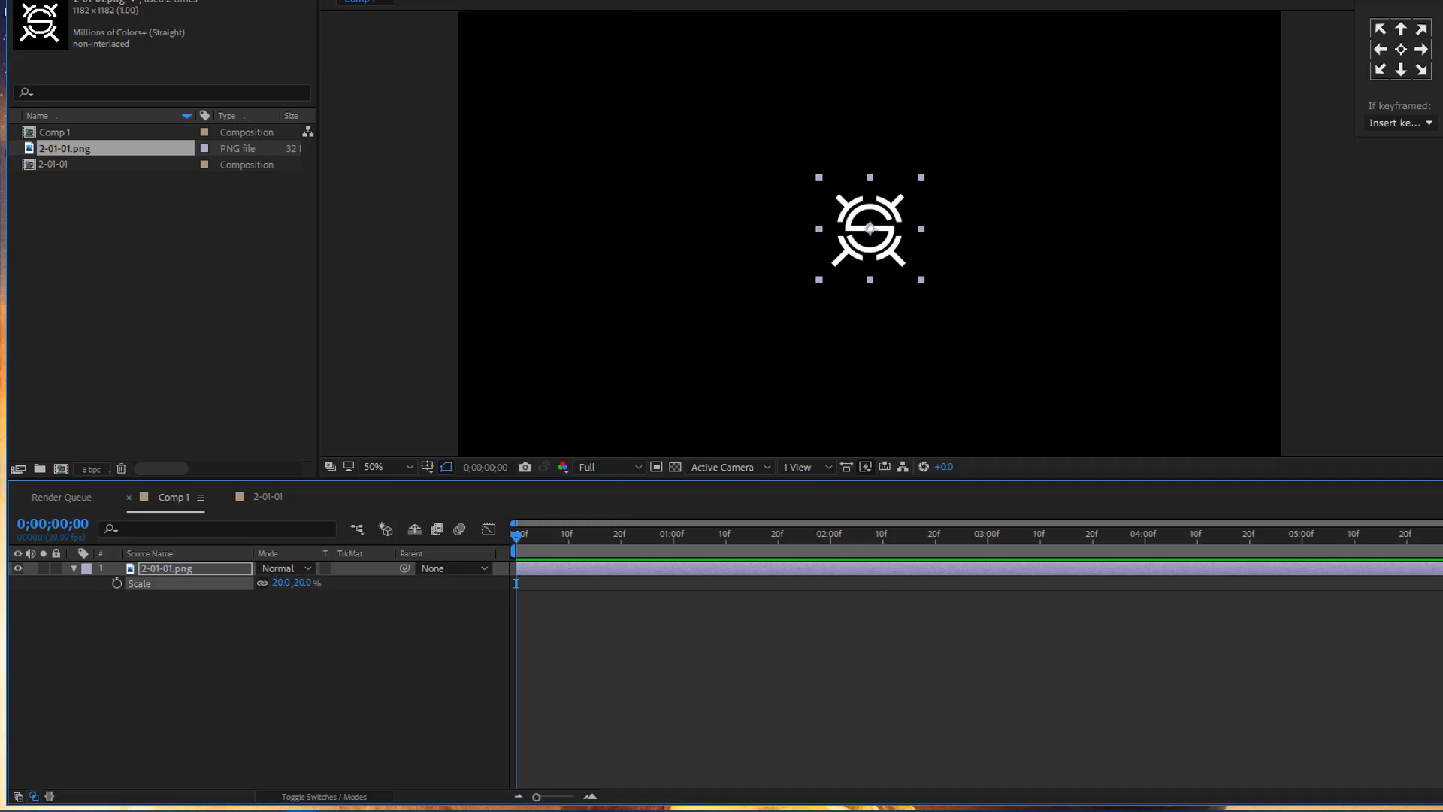
Step: Pre-compose the logo layer as 2-01-01.png Comp 1, leaving all attributes in Comp 1
{"action": "right_click", "coordinate": [201, 580]}
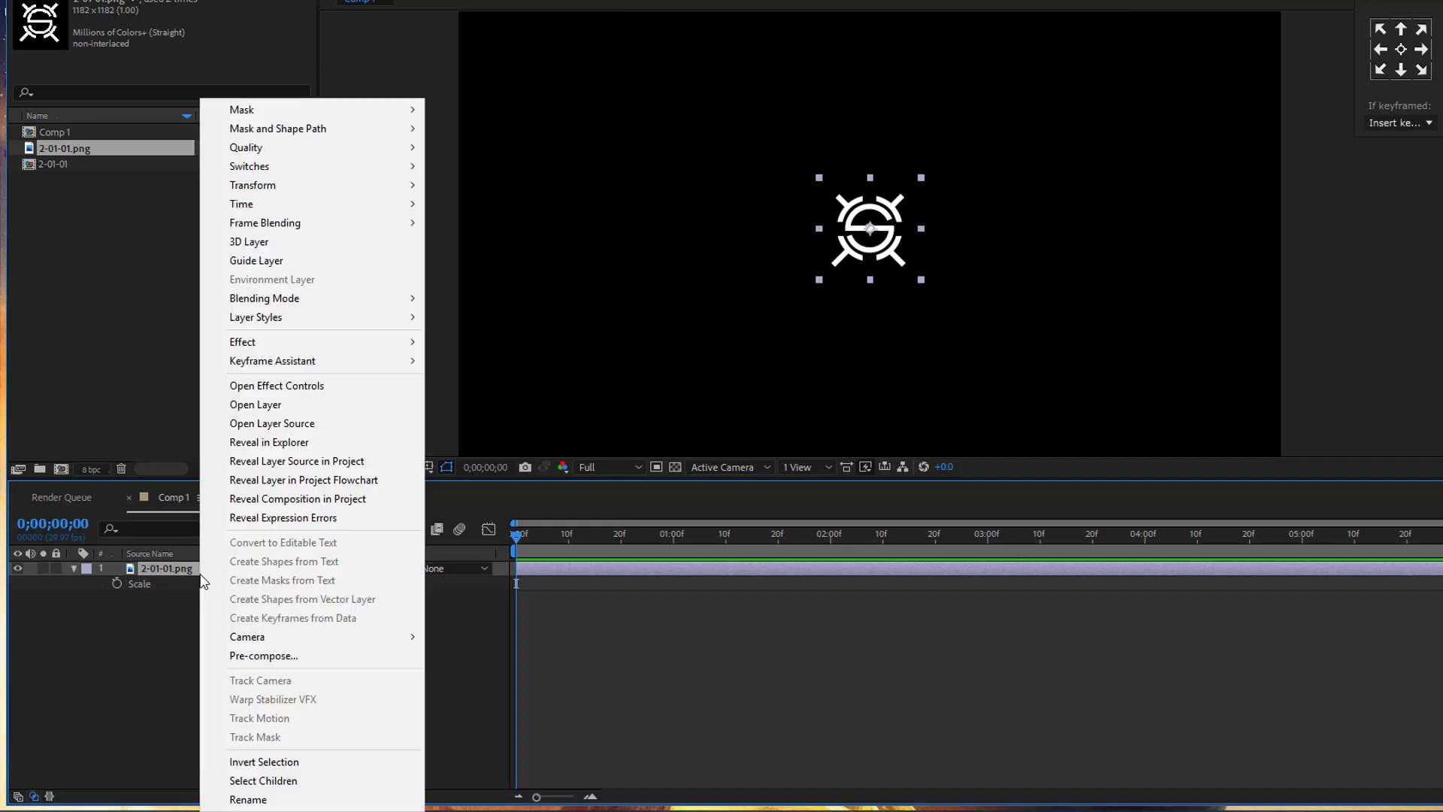
{"action": "left_click", "coordinate": [323, 663]}
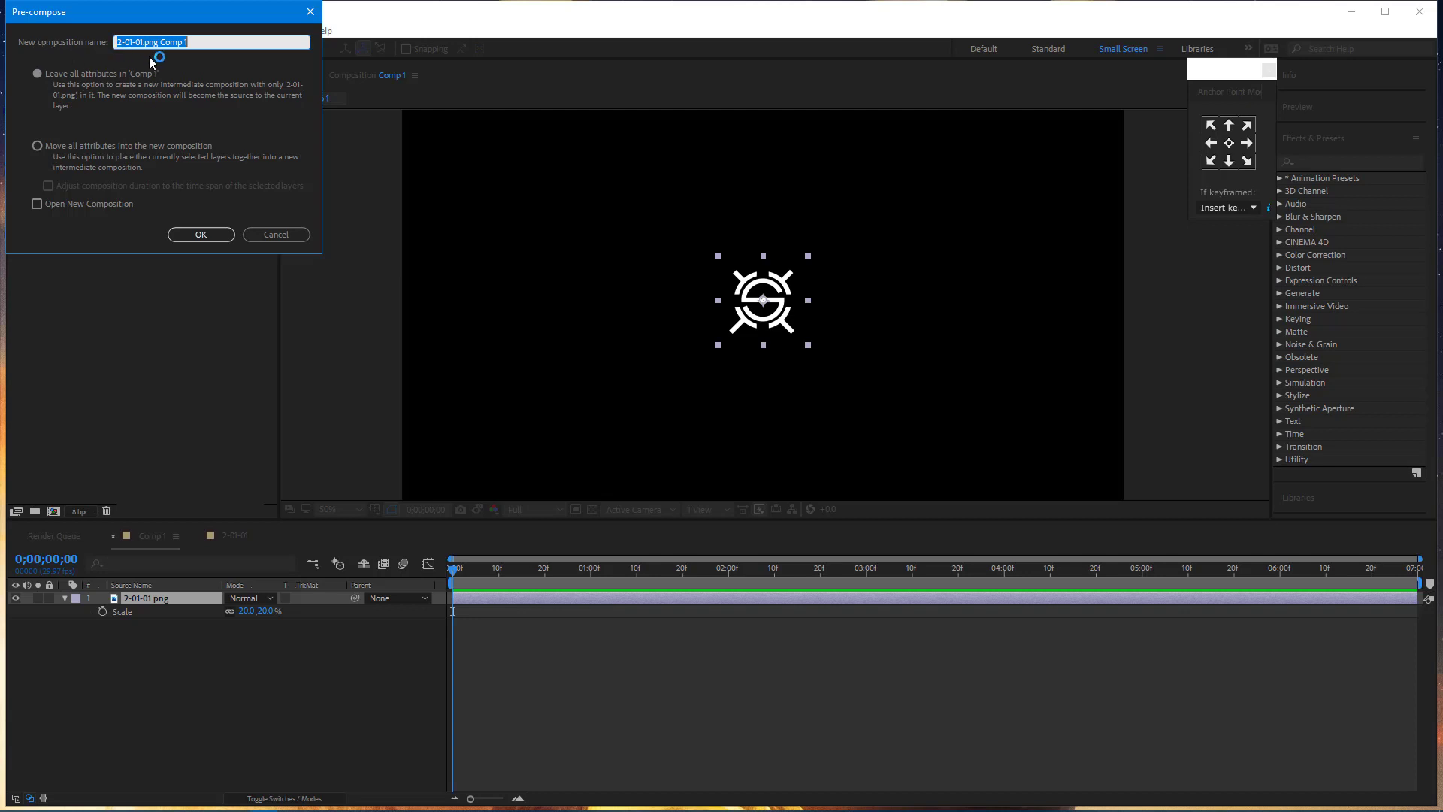
{"action": "left_click", "coordinate": [202, 238]}
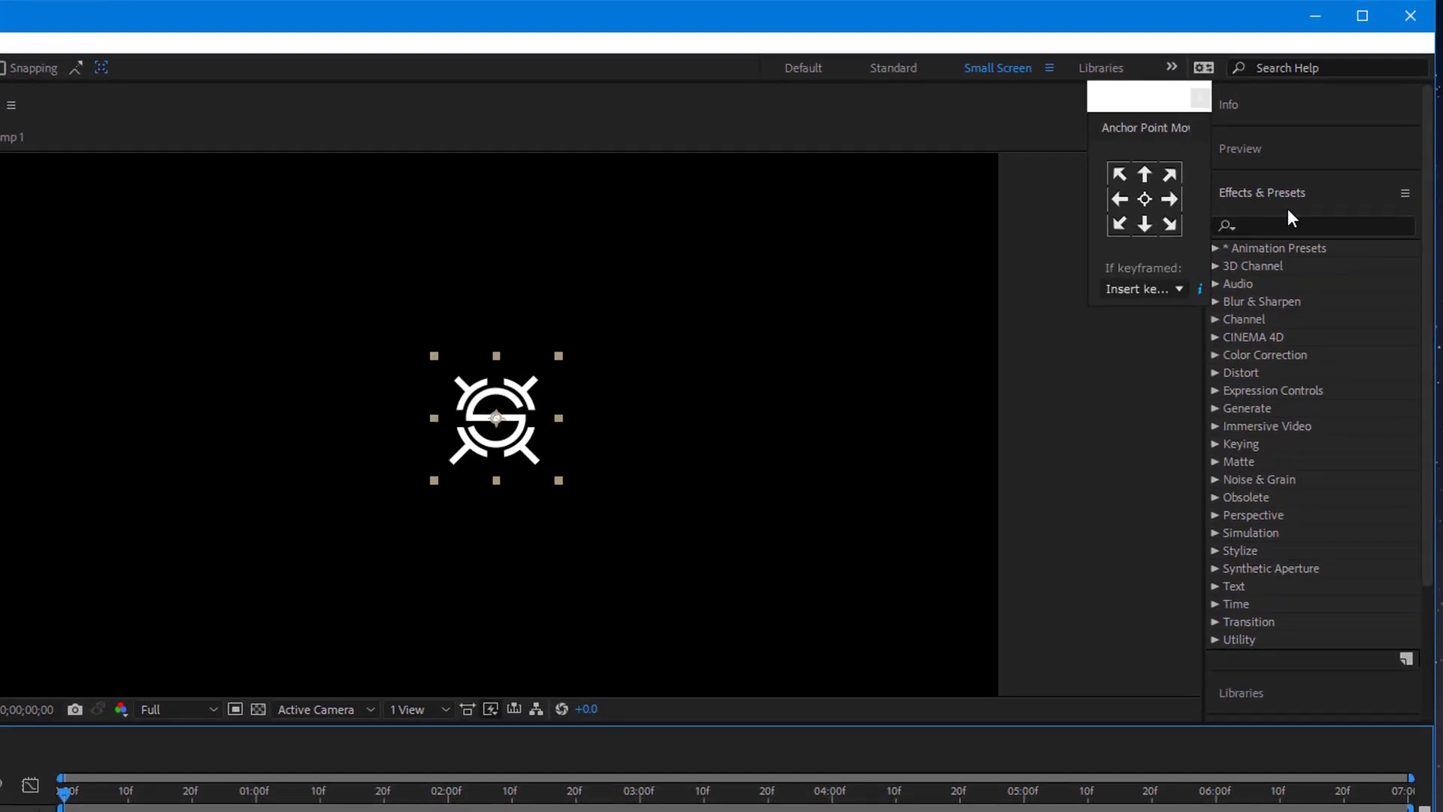
Step: Find the Motion Tile effect and apply it to the pre-composed logo layer
{"action": "left_click", "coordinate": [1272, 224]}
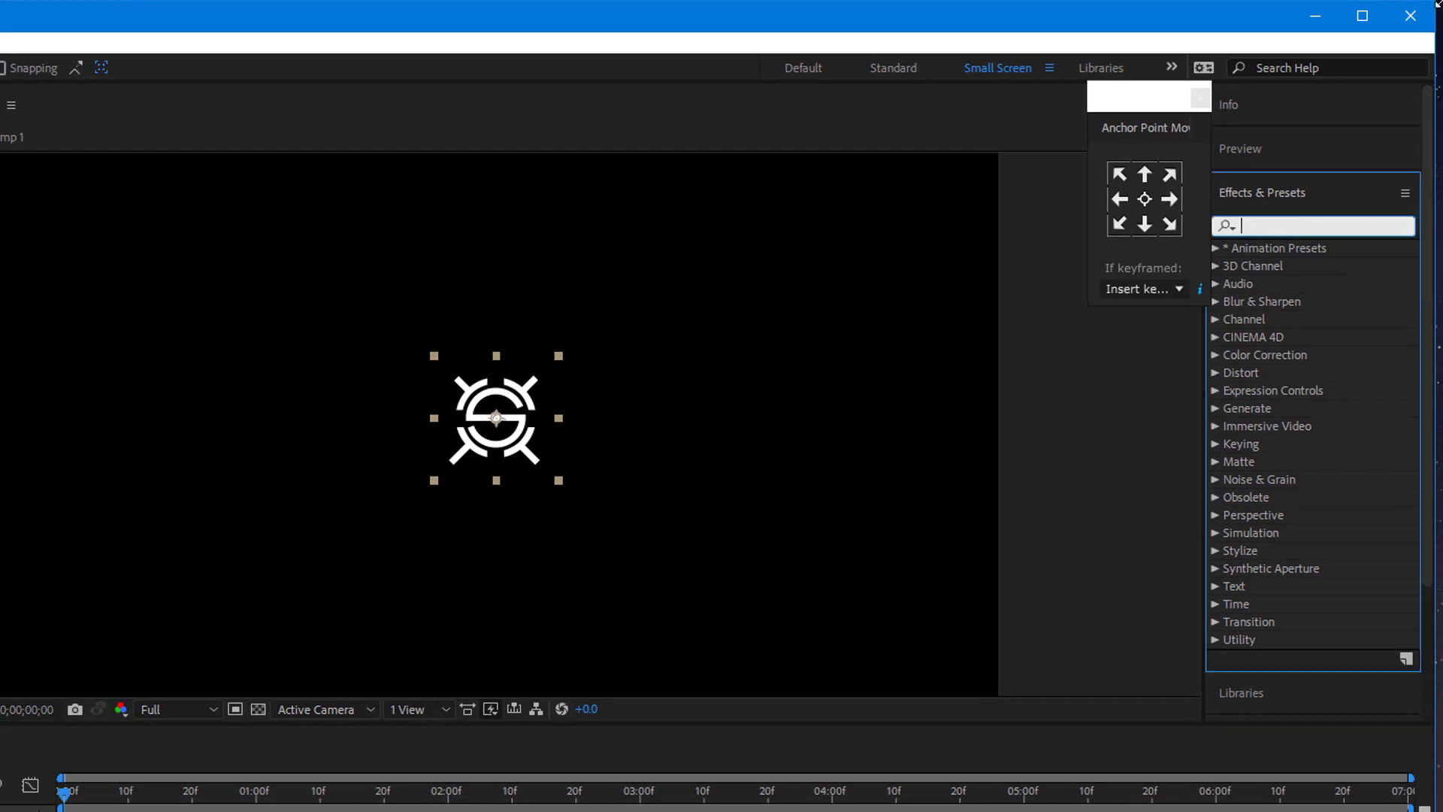
{"action": "type", "text": "motion"}
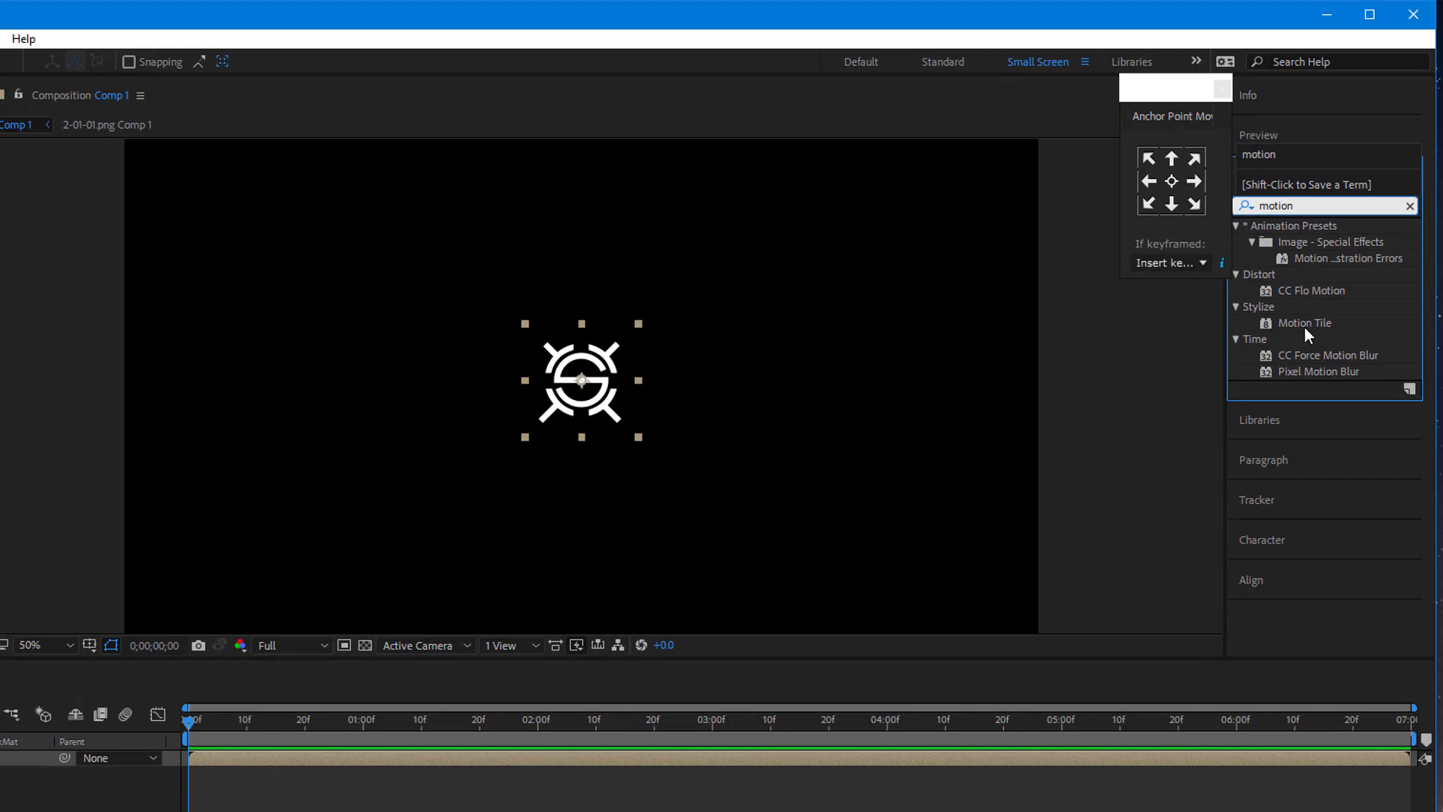
{"action": "left_click", "coordinate": [1294, 357]}
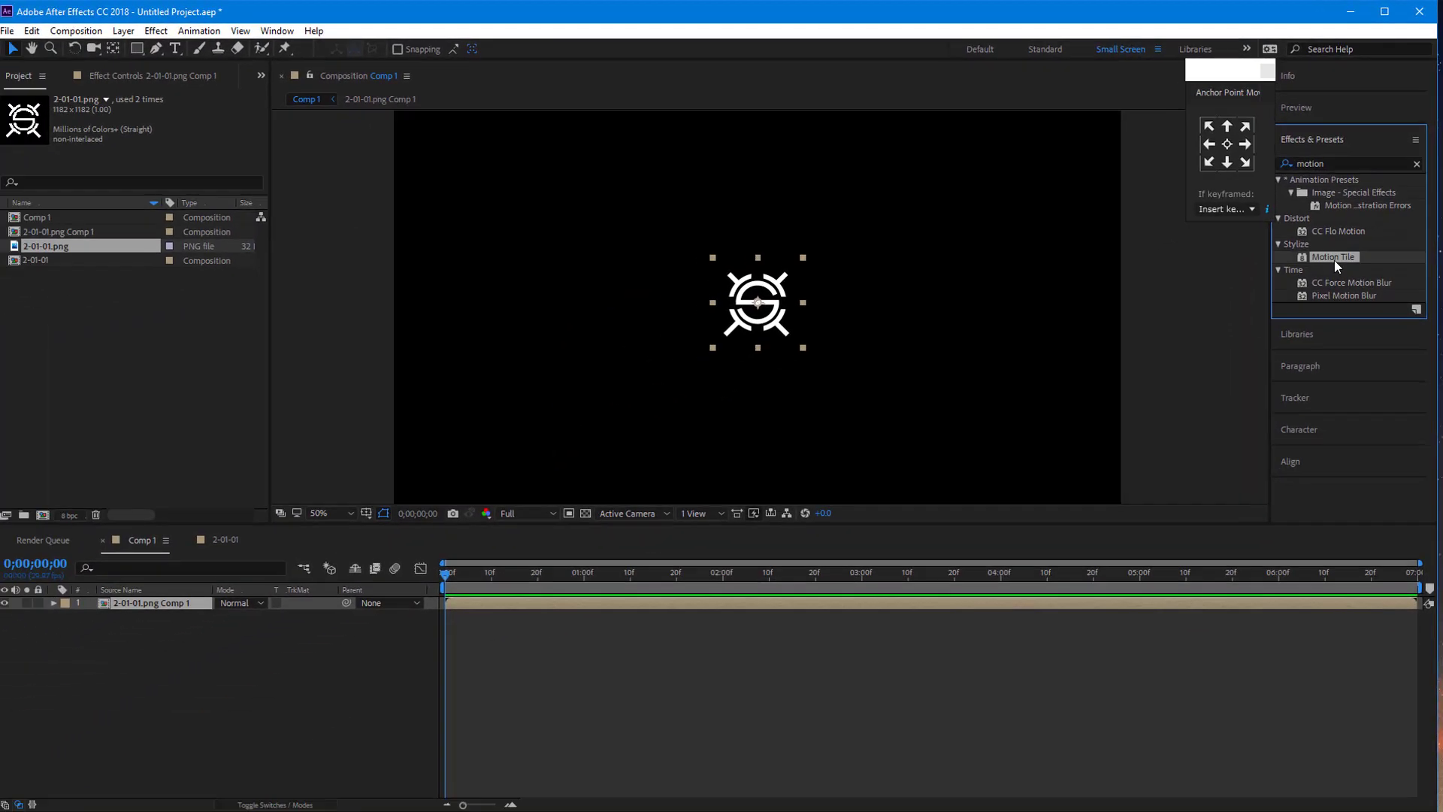
{"action": "left_click_drag", "start_coordinate": [1335, 264], "coordinate": [172, 605]}
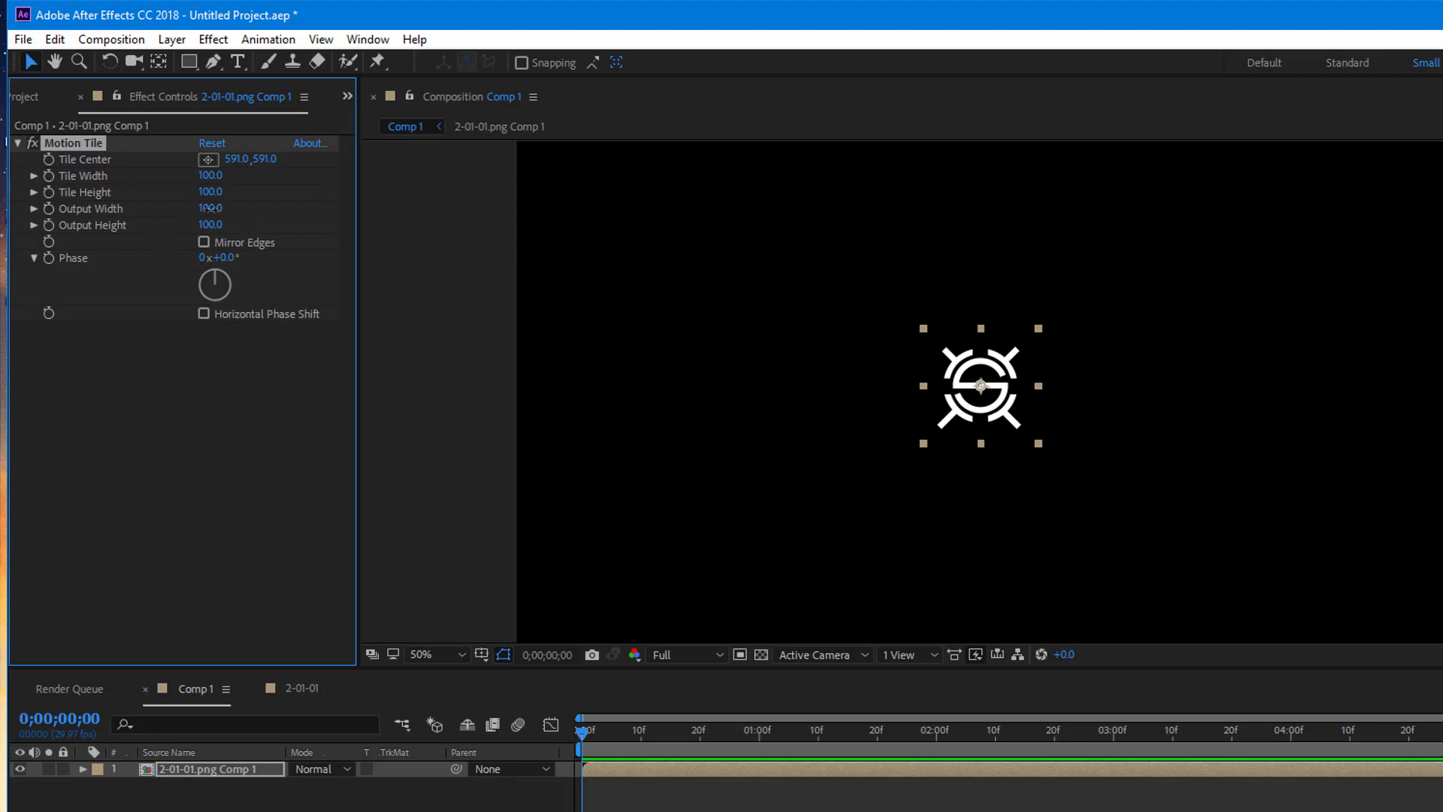
Step: Set the Motion Tile output width to 1500 and output height to 1000
{"action": "left_click_drag", "start_coordinate": [209, 208], "coordinate": [287, 200]}
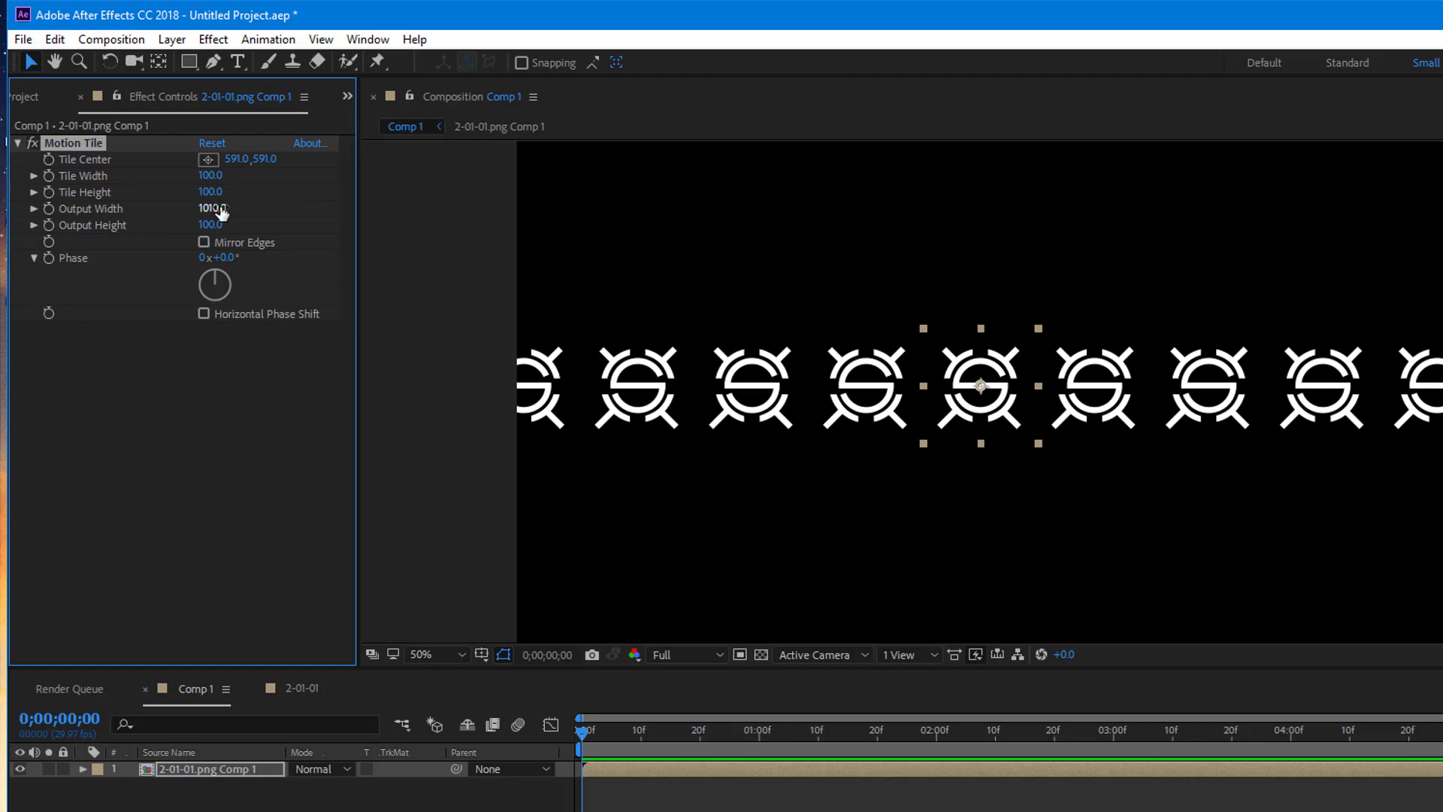
{"action": "left_click", "coordinate": [217, 214]}
{"action": "type", "text": "1500"}
{"action": "key", "text": "Return"}
{"action": "left_click_drag", "start_coordinate": [209, 229], "coordinate": [261, 231]}
{"action": "left_click", "coordinate": [211, 225]}
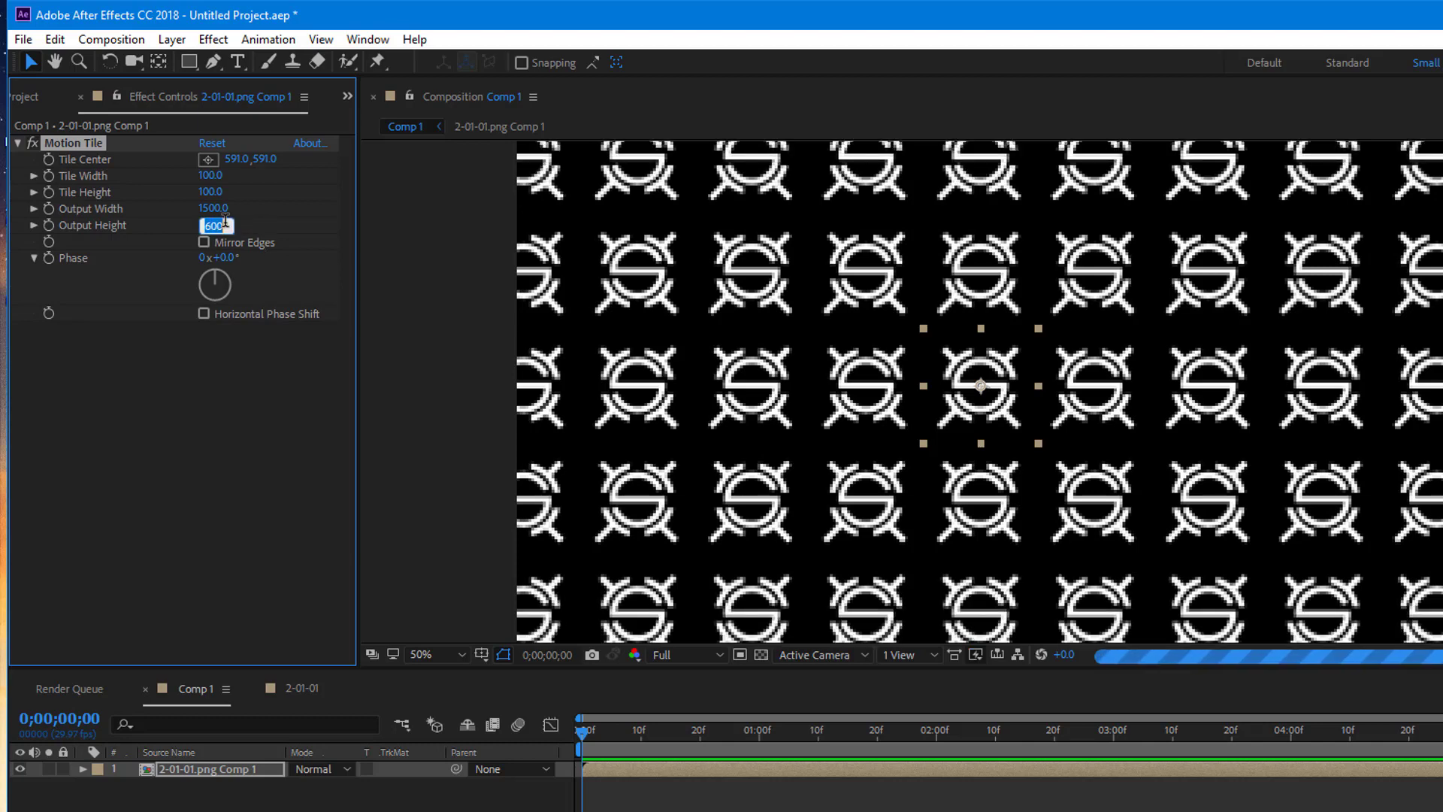
{"action": "type", "text": "1000"}
{"action": "key", "text": "Return"}
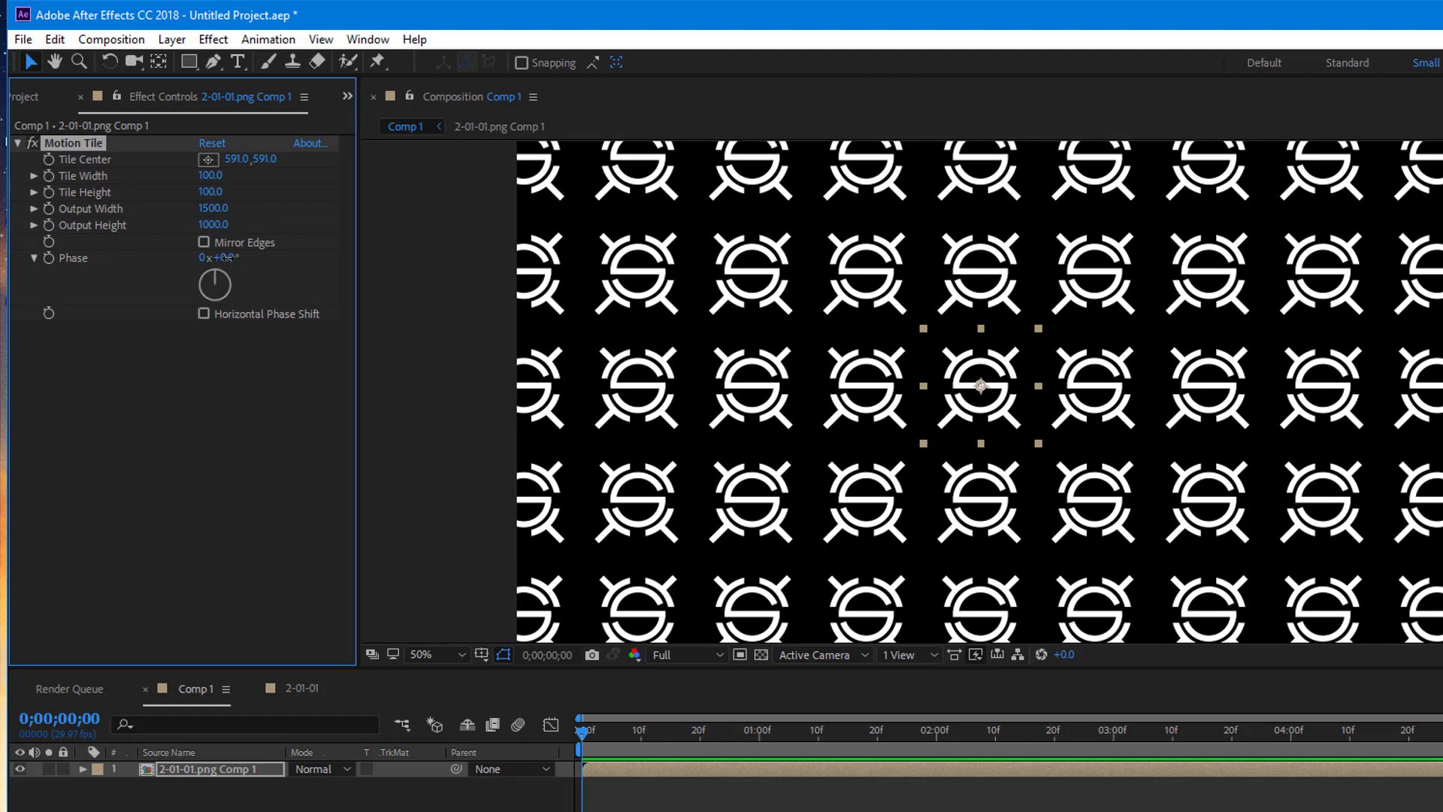
Step: Set the Motion Tile phase to 198° and try horizontal phase shift, leaving that option off
{"action": "left_click_drag", "start_coordinate": [225, 257], "coordinate": [254, 263]}
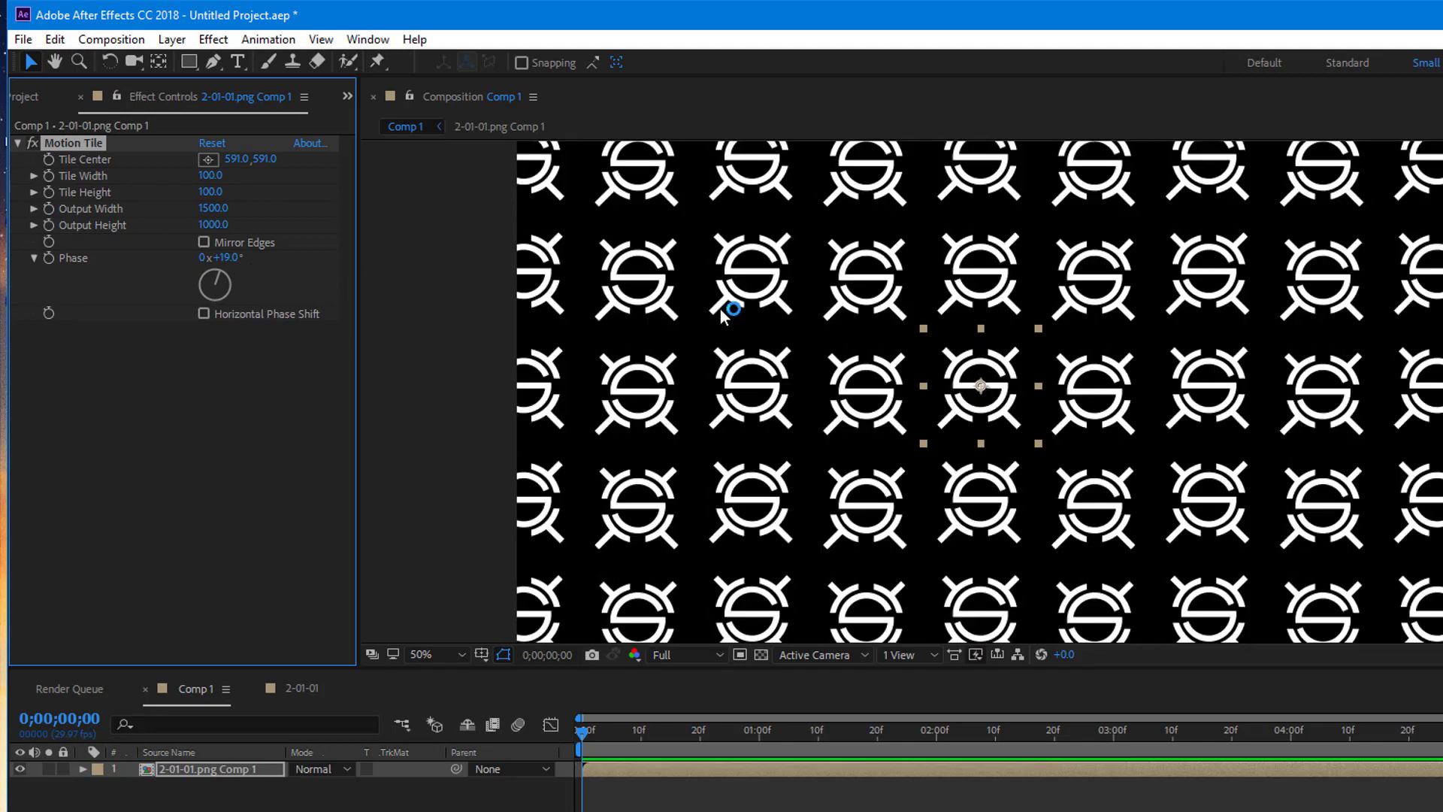
{"action": "key", "text": "ctrl+z"}
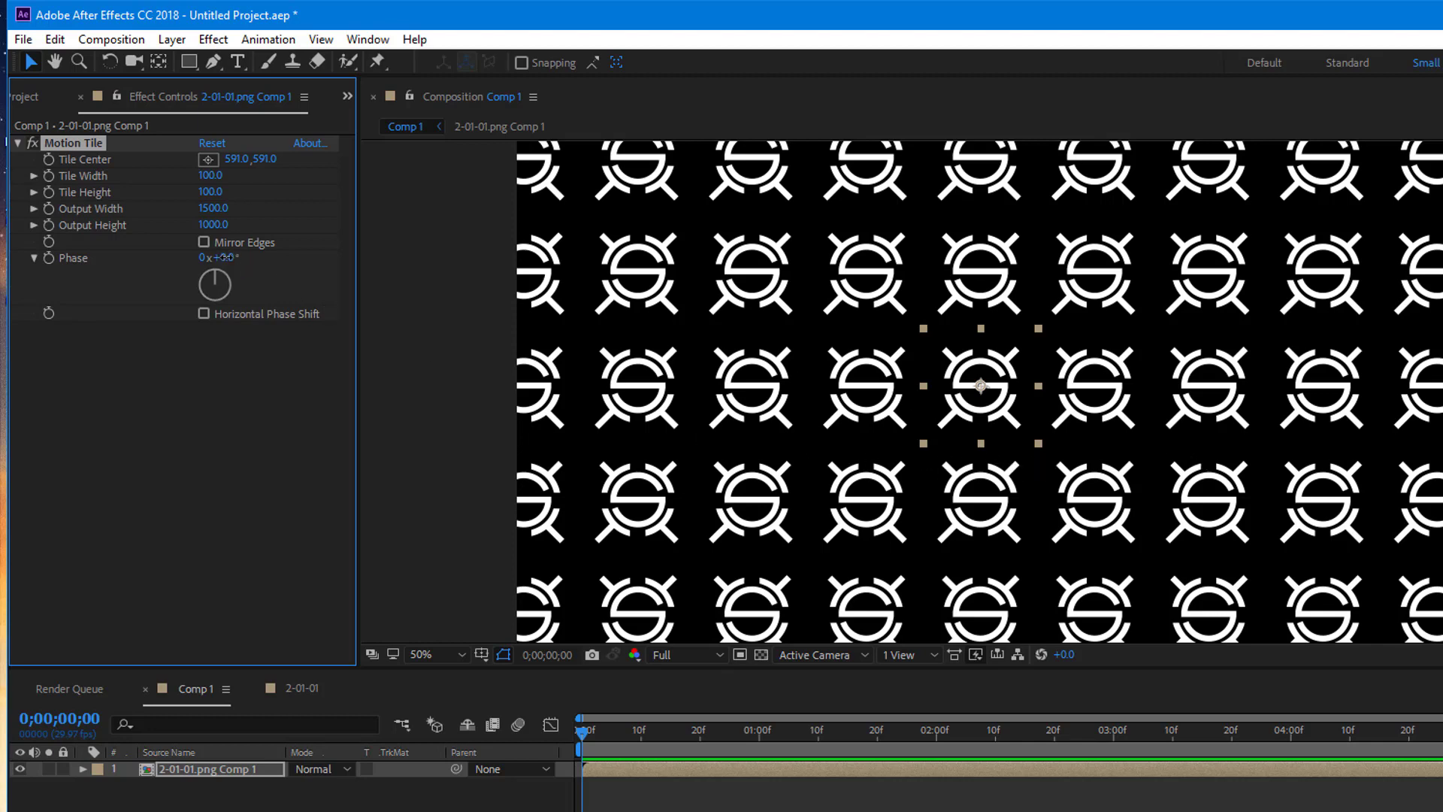
{"action": "left_click_drag", "start_coordinate": [225, 257], "coordinate": [406, 273]}
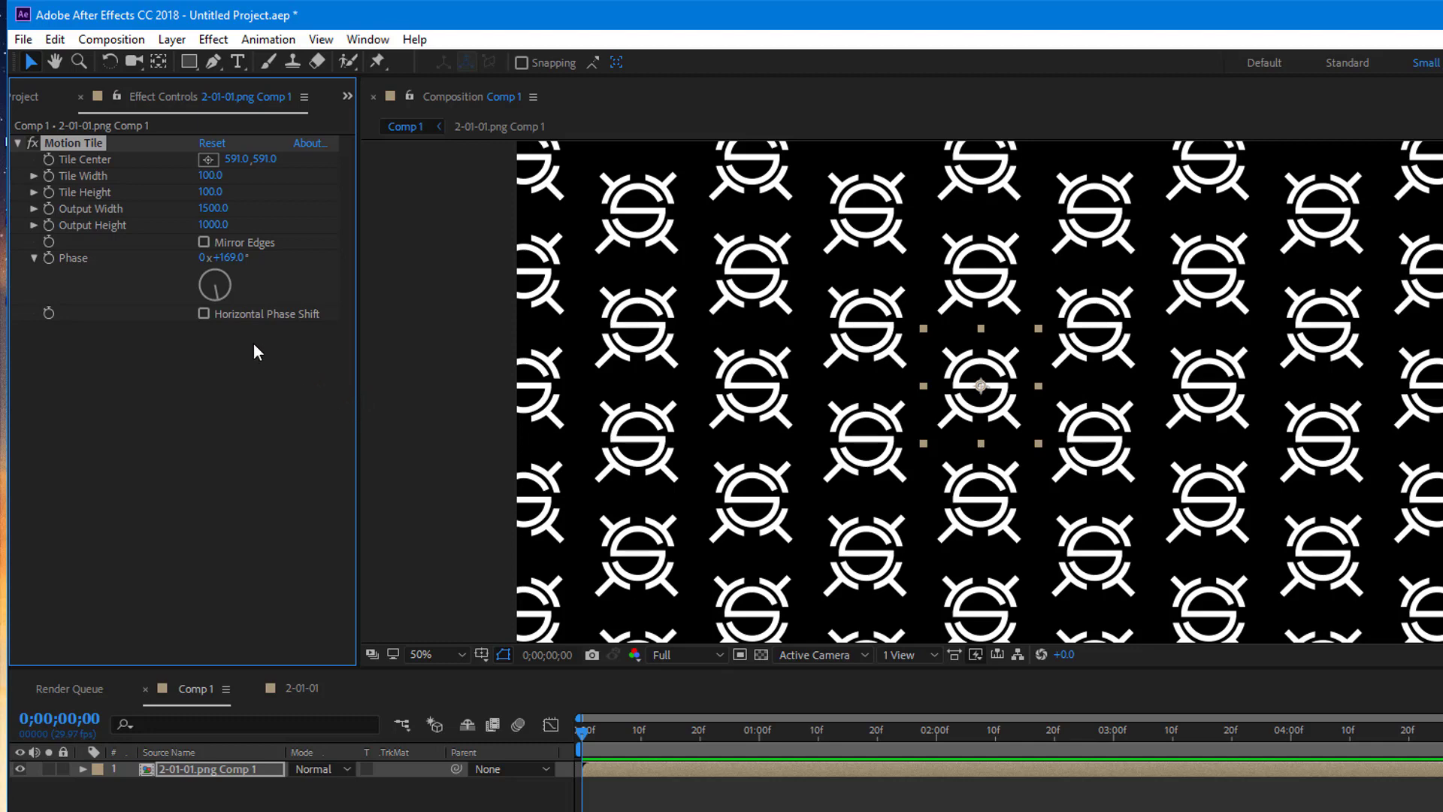
{"action": "left_click", "coordinate": [203, 315]}
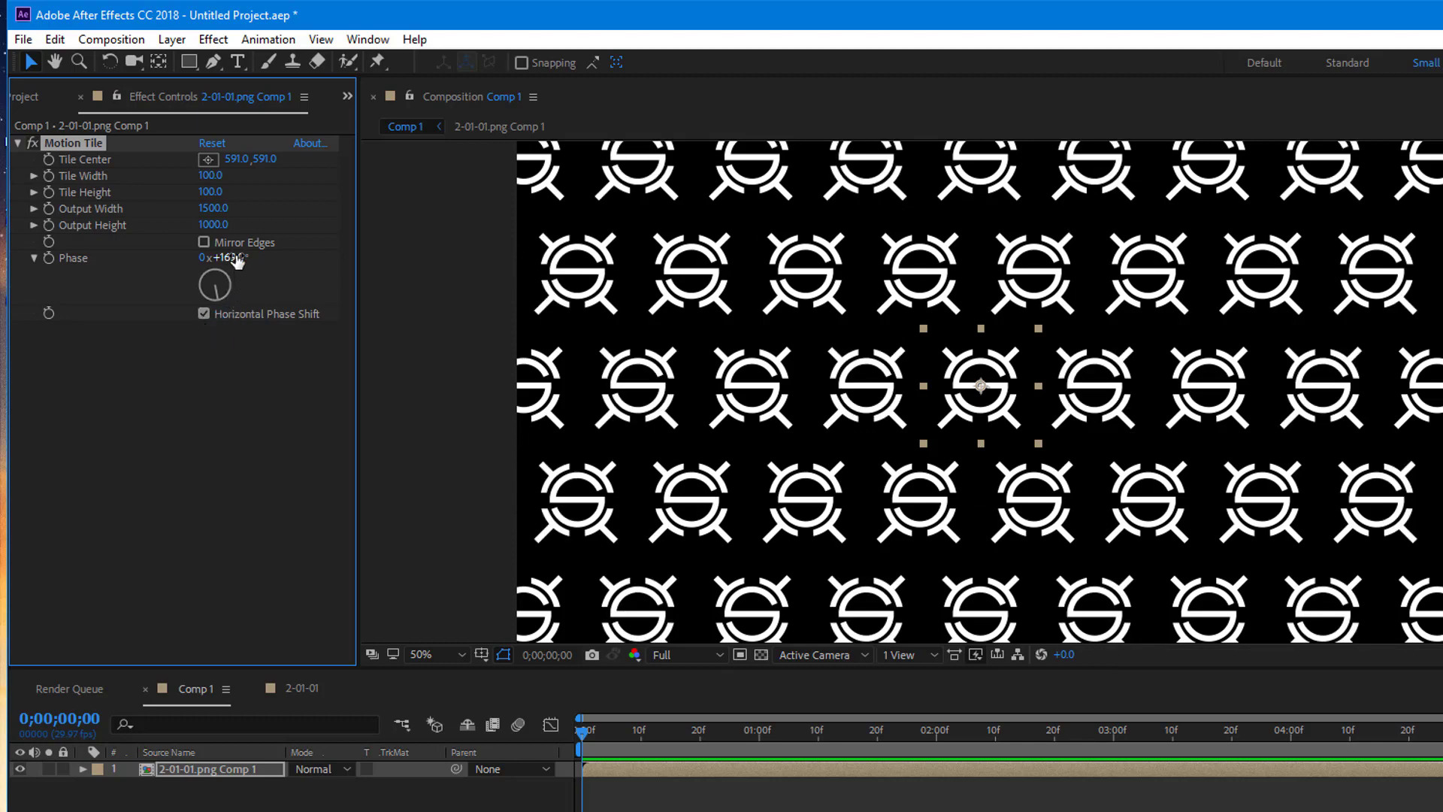
{"action": "left_click_drag", "start_coordinate": [236, 259], "coordinate": [199, 272]}
{"action": "left_click_drag", "start_coordinate": [372, 281], "coordinate": [319, 311]}
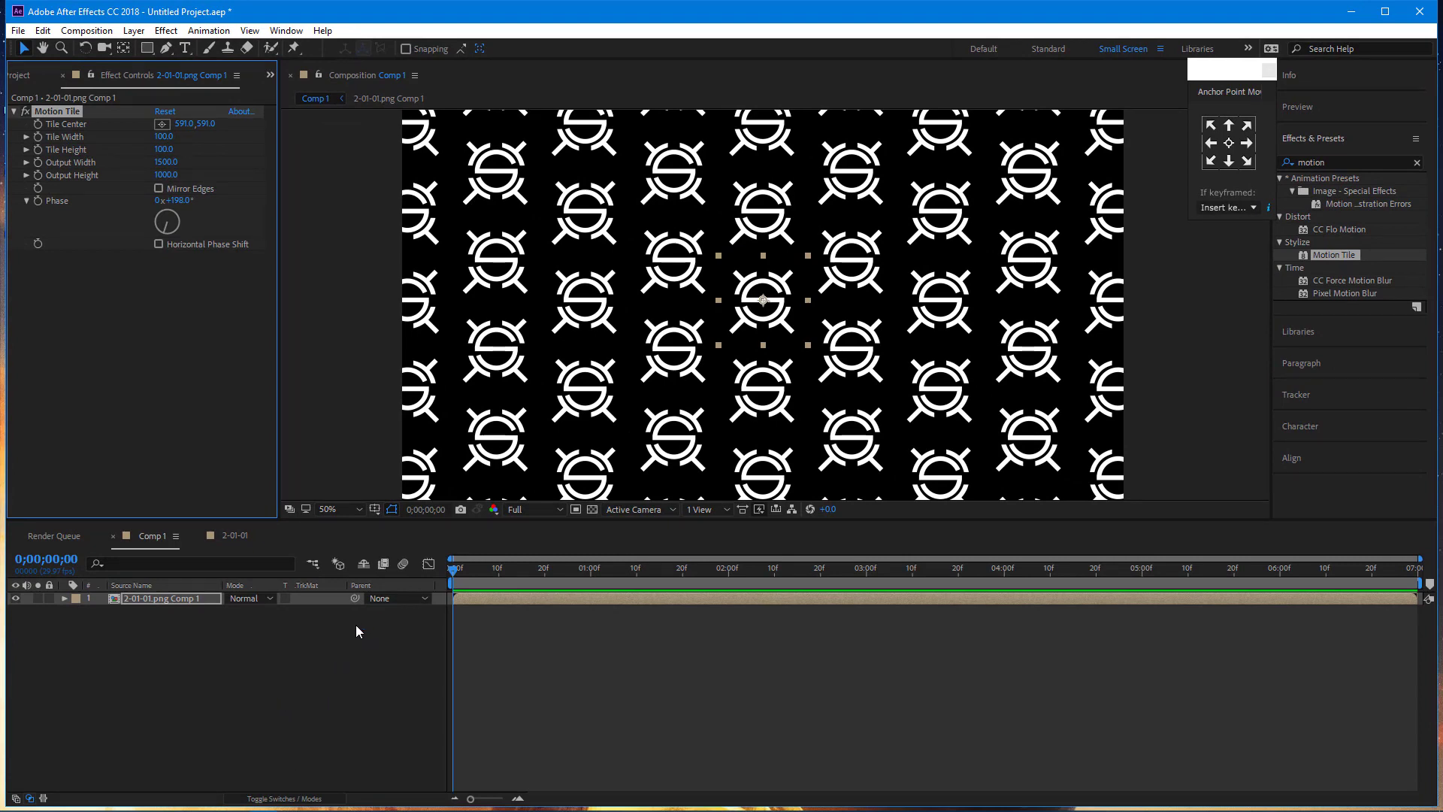
Step: Animate the tiled layer's position from 960, 540 at the first frame to 960, 114 at 0;00;06;29
{"action": "key", "text": "p"}
{"action": "key", "text": "p"}
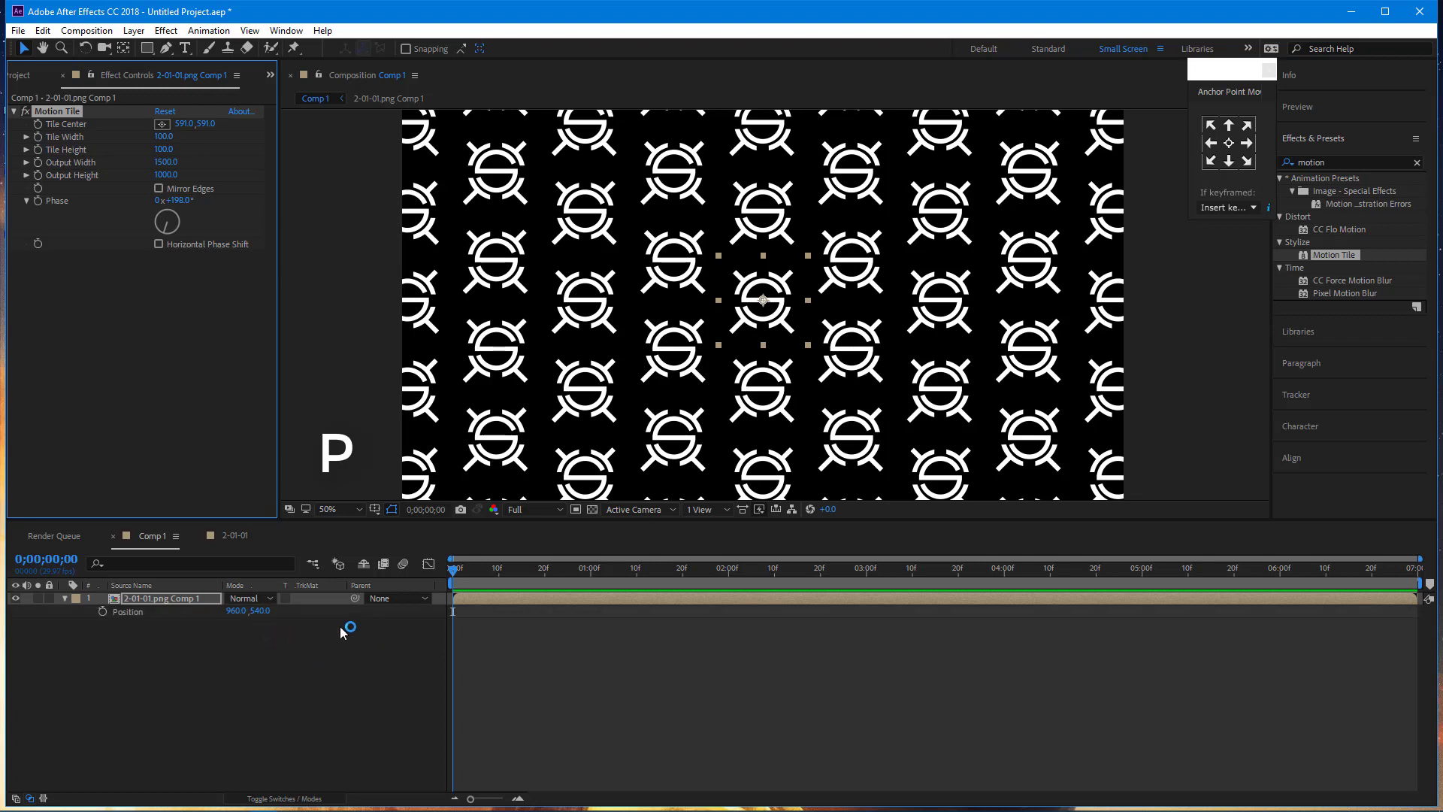
{"action": "left_click", "coordinate": [102, 613]}
{"action": "left_click_drag", "start_coordinate": [455, 572], "coordinate": [1027, 575]}
{"action": "left_click_drag", "start_coordinate": [1214, 577], "coordinate": [1414, 575]}
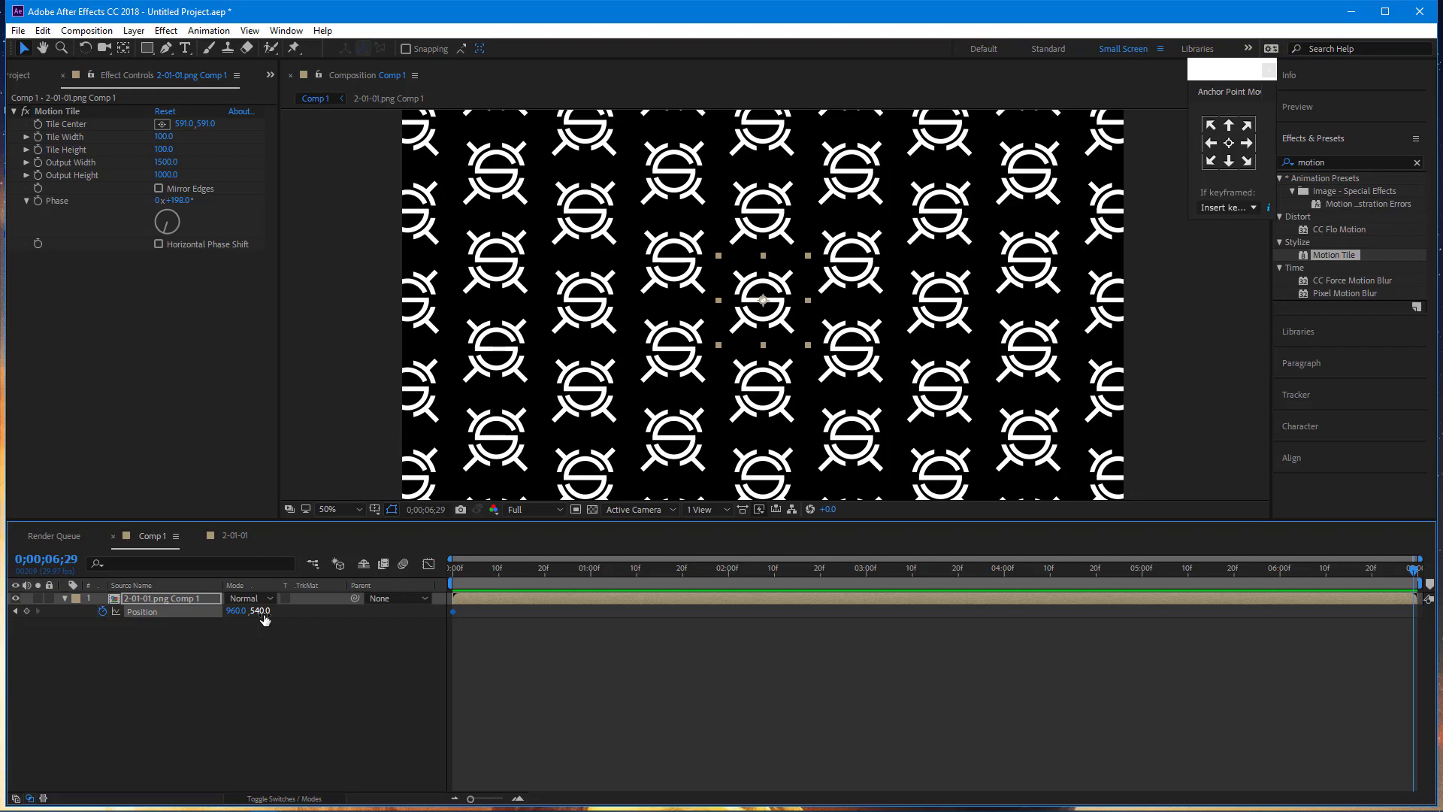
{"action": "left_click_drag", "start_coordinate": [260, 611], "coordinate": [2, 551]}
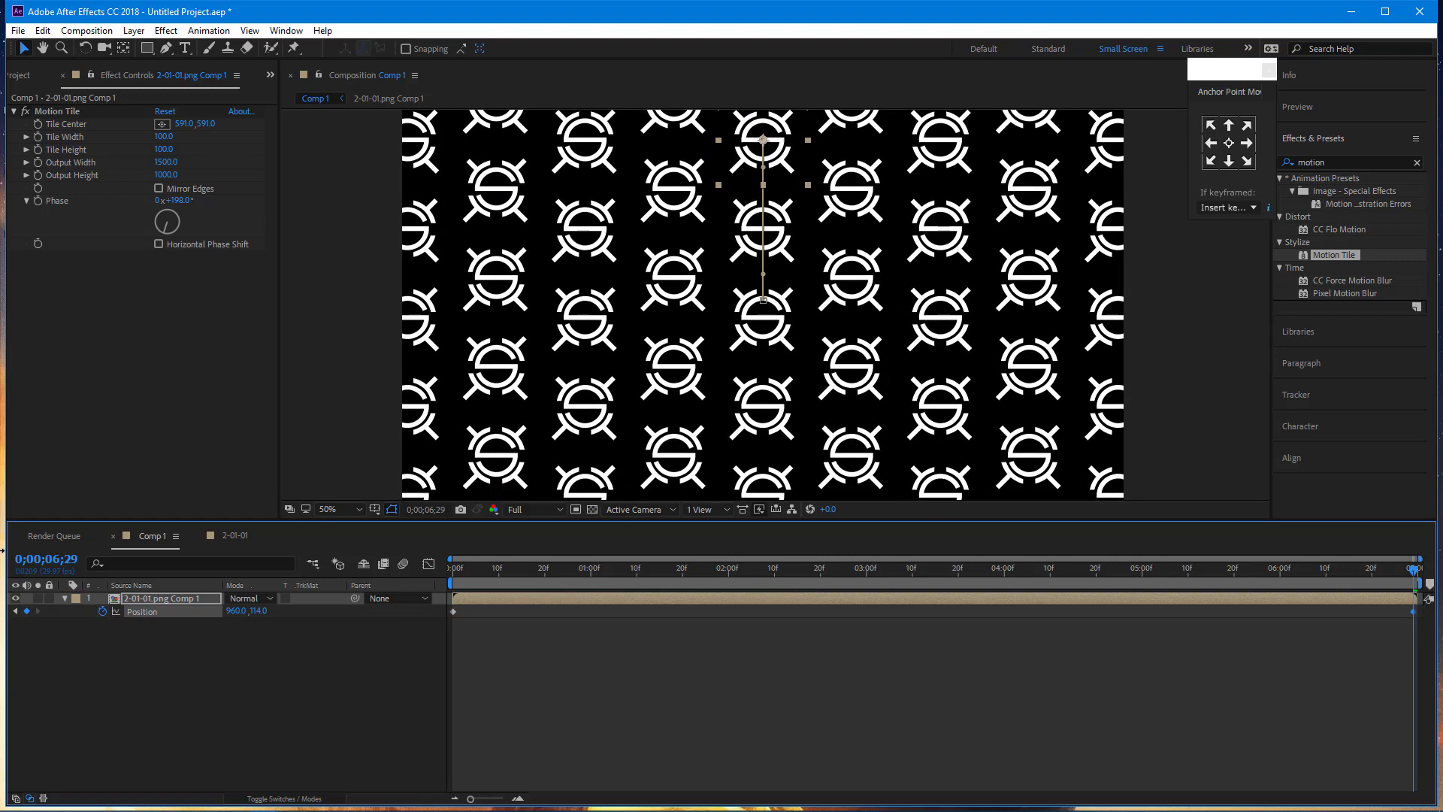
Step: Preview the tile animation from the start of the composition
{"action": "key", "text": "Home"}
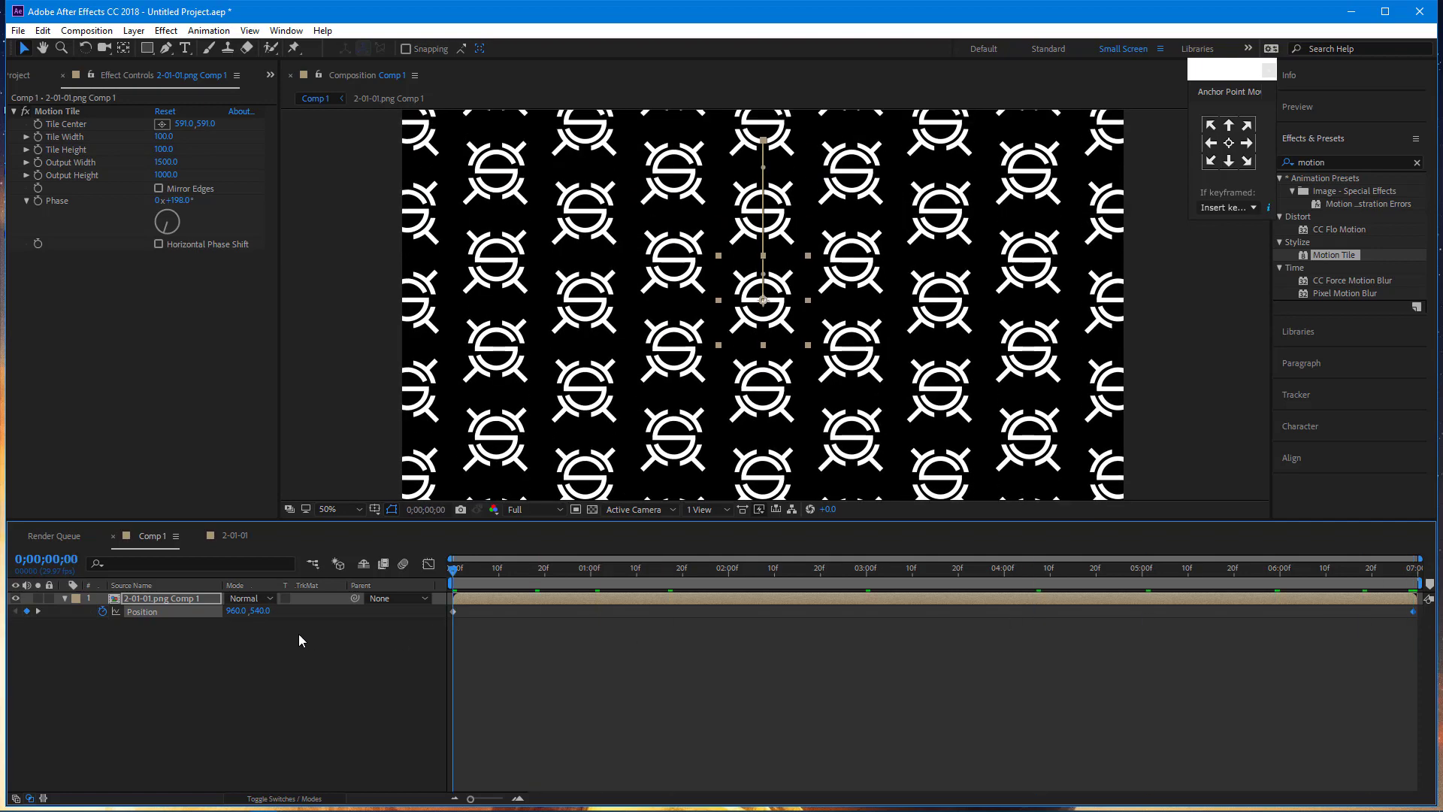
{"action": "key", "text": "space"}
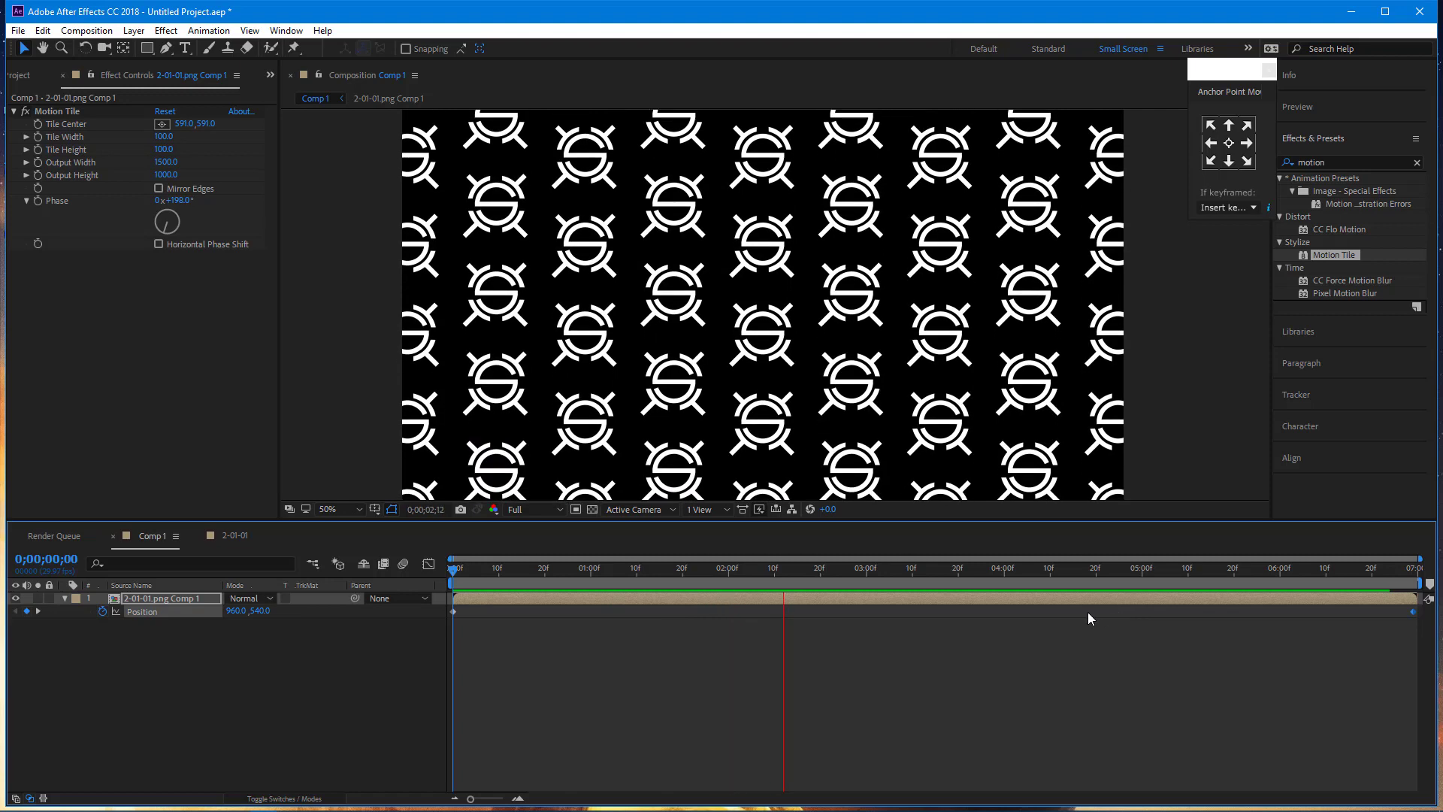
{"action": "left_click_drag", "start_coordinate": [911, 568], "coordinate": [440, 613]}
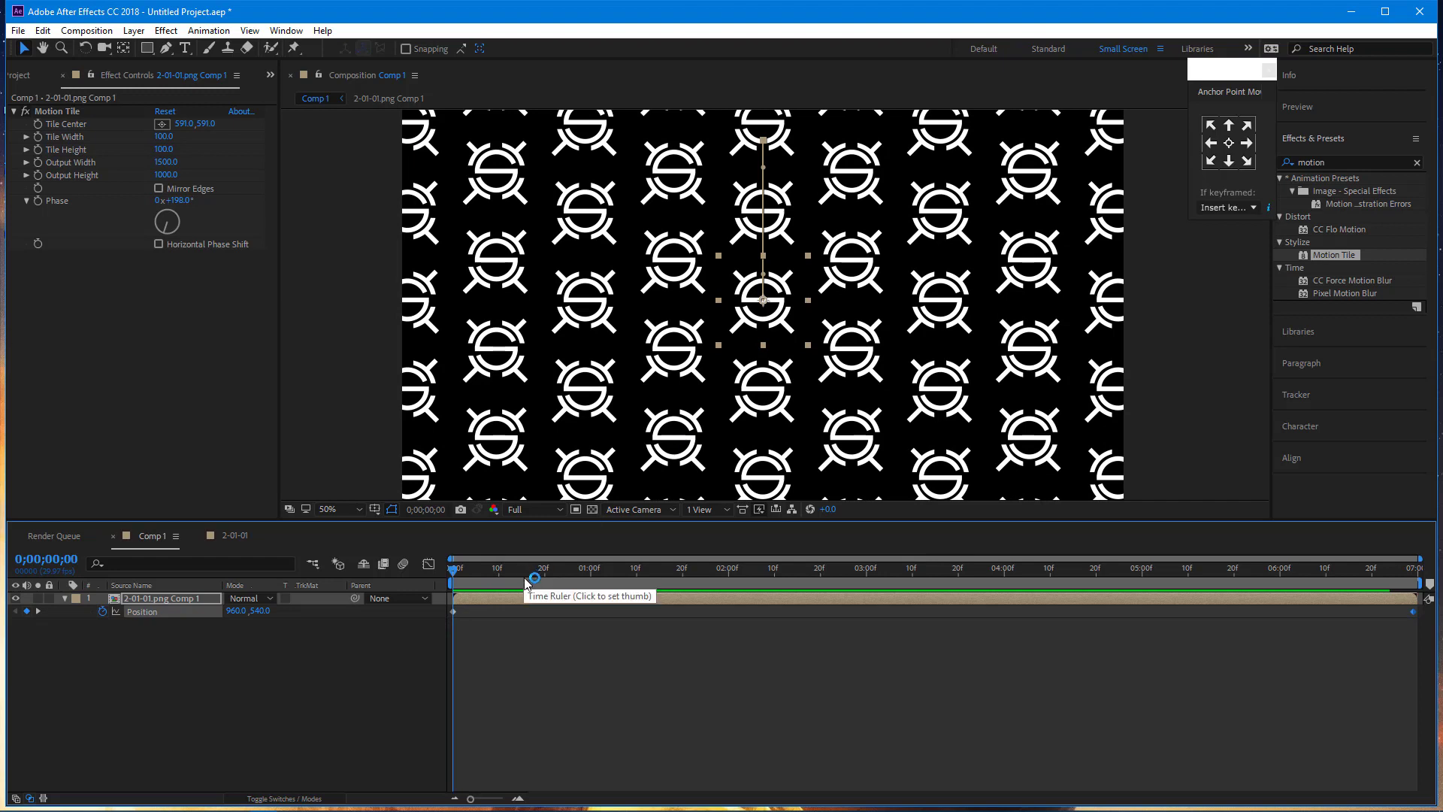
Step: Rotate the tiled logo layer to 17°
{"action": "key", "text": "r"}
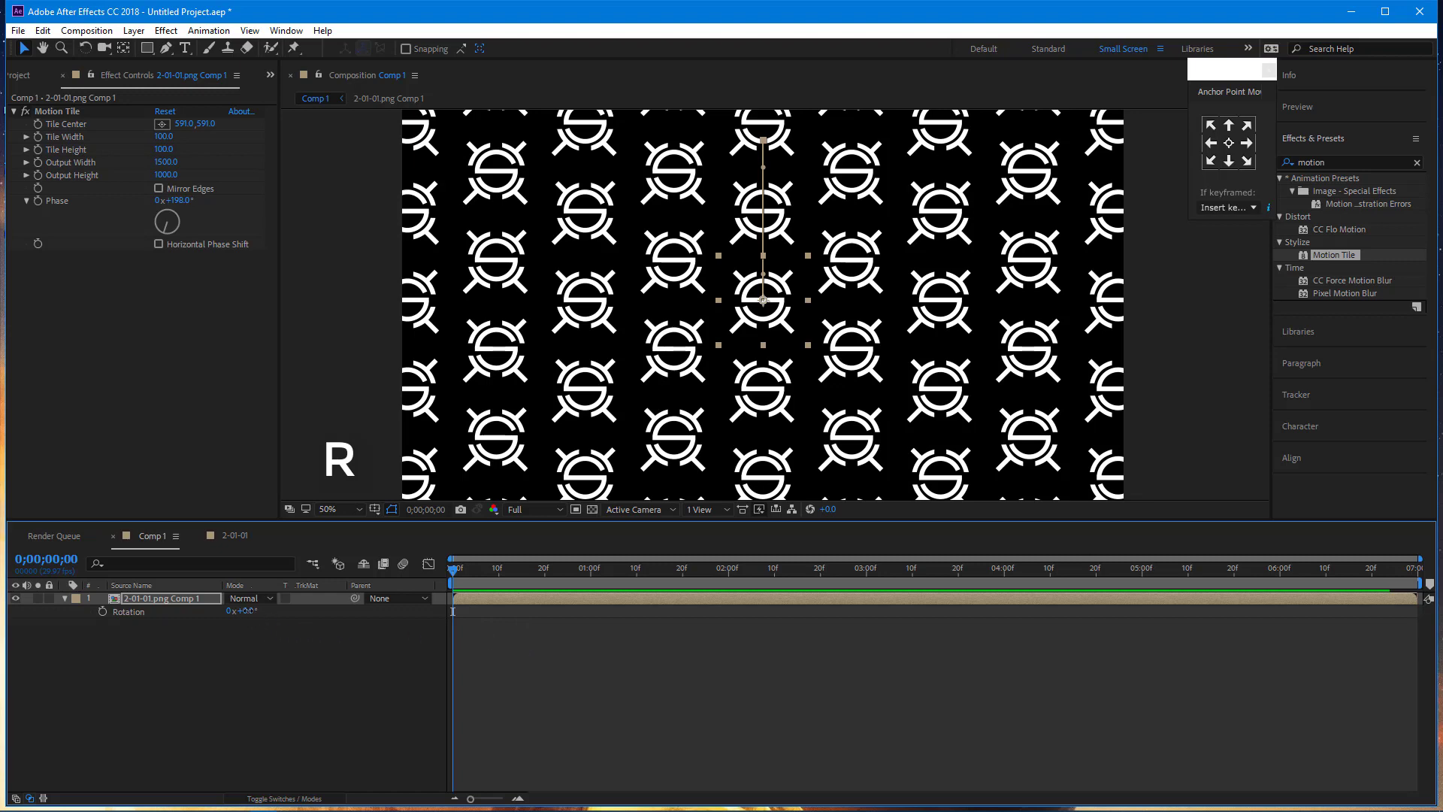
{"action": "left_click_drag", "start_coordinate": [246, 611], "coordinate": [266, 613]}
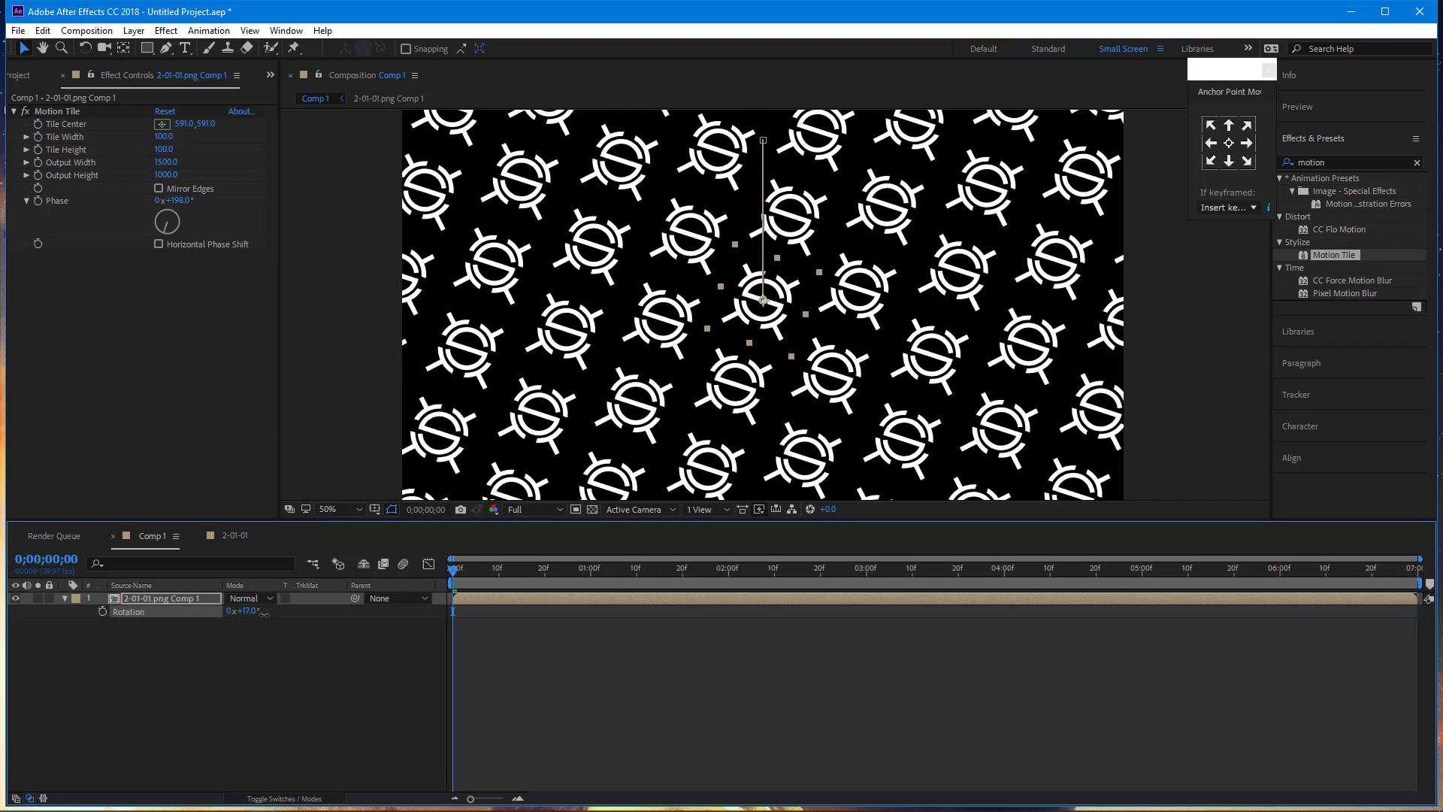
Step: Set the tiled logo layer's rotation to 22° and preview the pattern animation
{"action": "left_click_drag", "start_coordinate": [269, 617], "coordinate": [273, 618]}
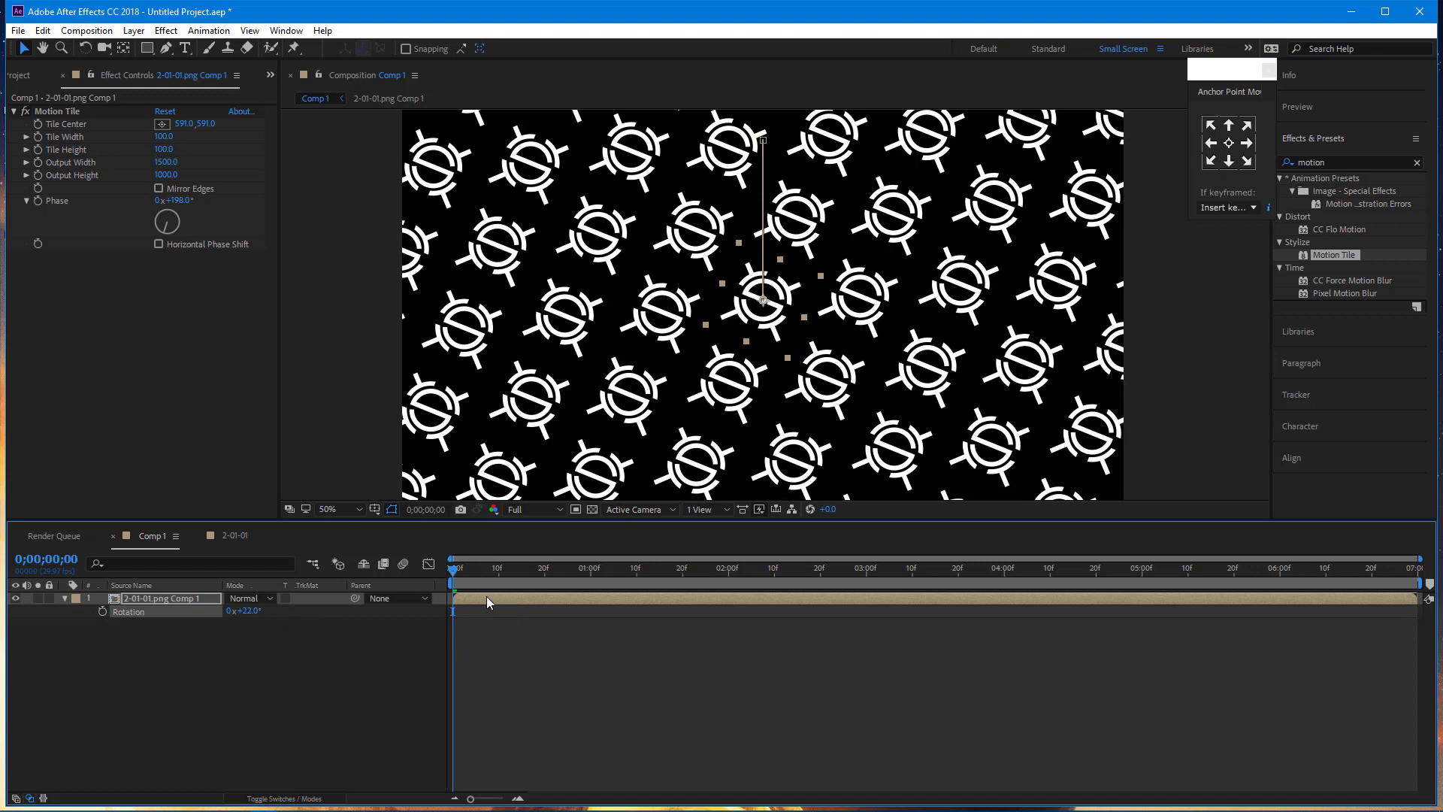
{"action": "key", "text": "space"}
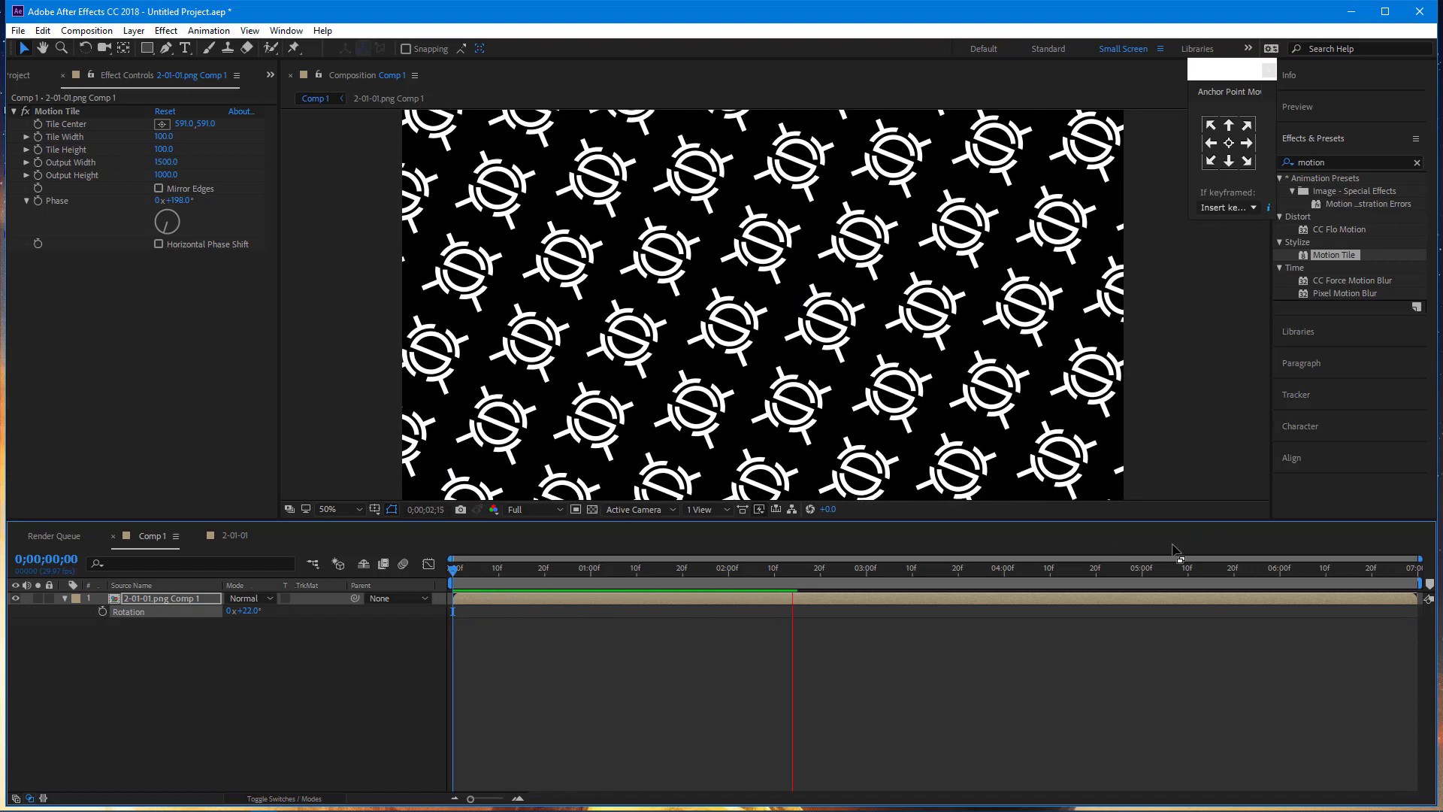
{"action": "key", "text": "space"}
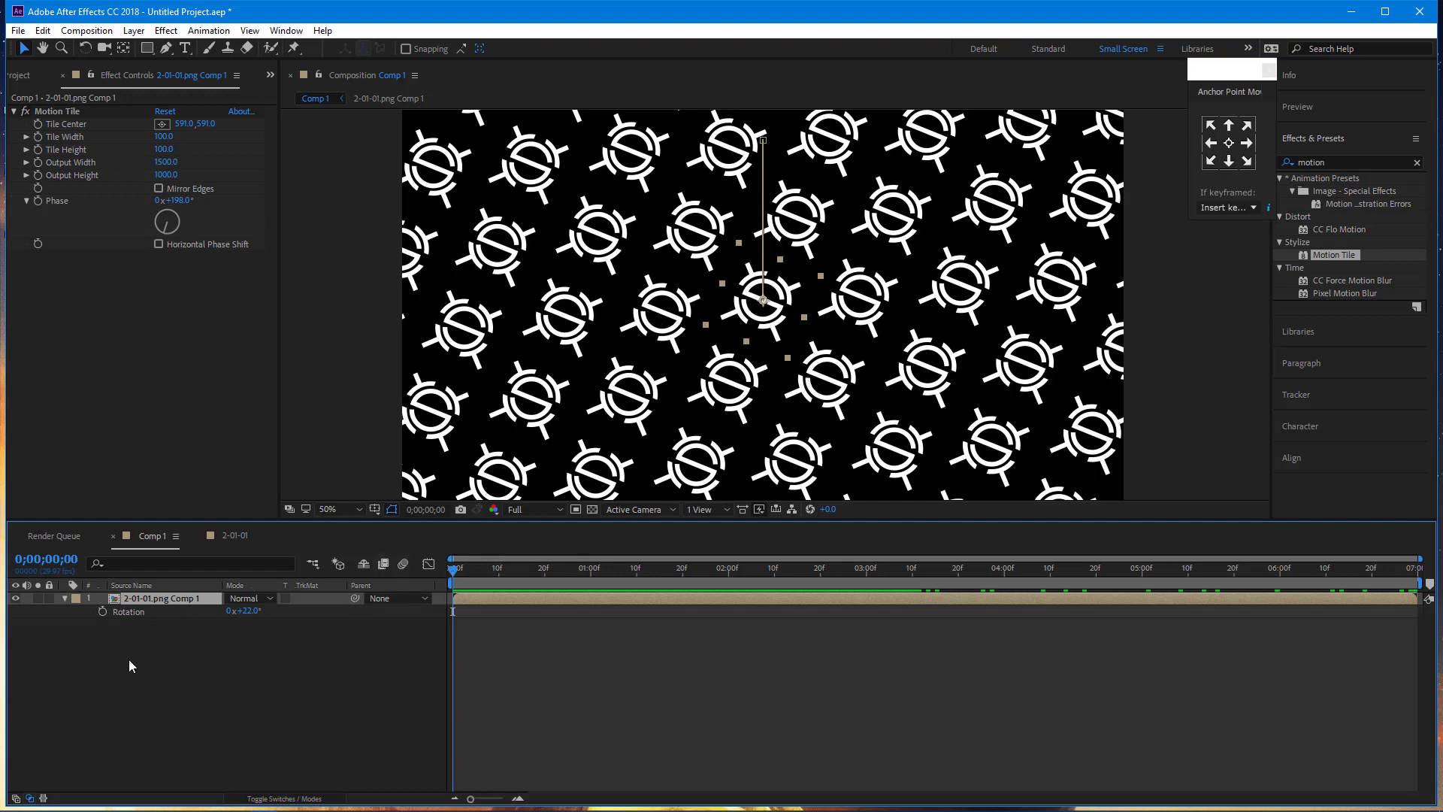
Step: Lower the tiled logo layer's opacity to 20% and preview the dimmed pattern
{"action": "key", "text": "t"}
{"action": "key", "text": "t"}
{"action": "left_click", "coordinate": [231, 611]}
{"action": "key", "text": "Return"}
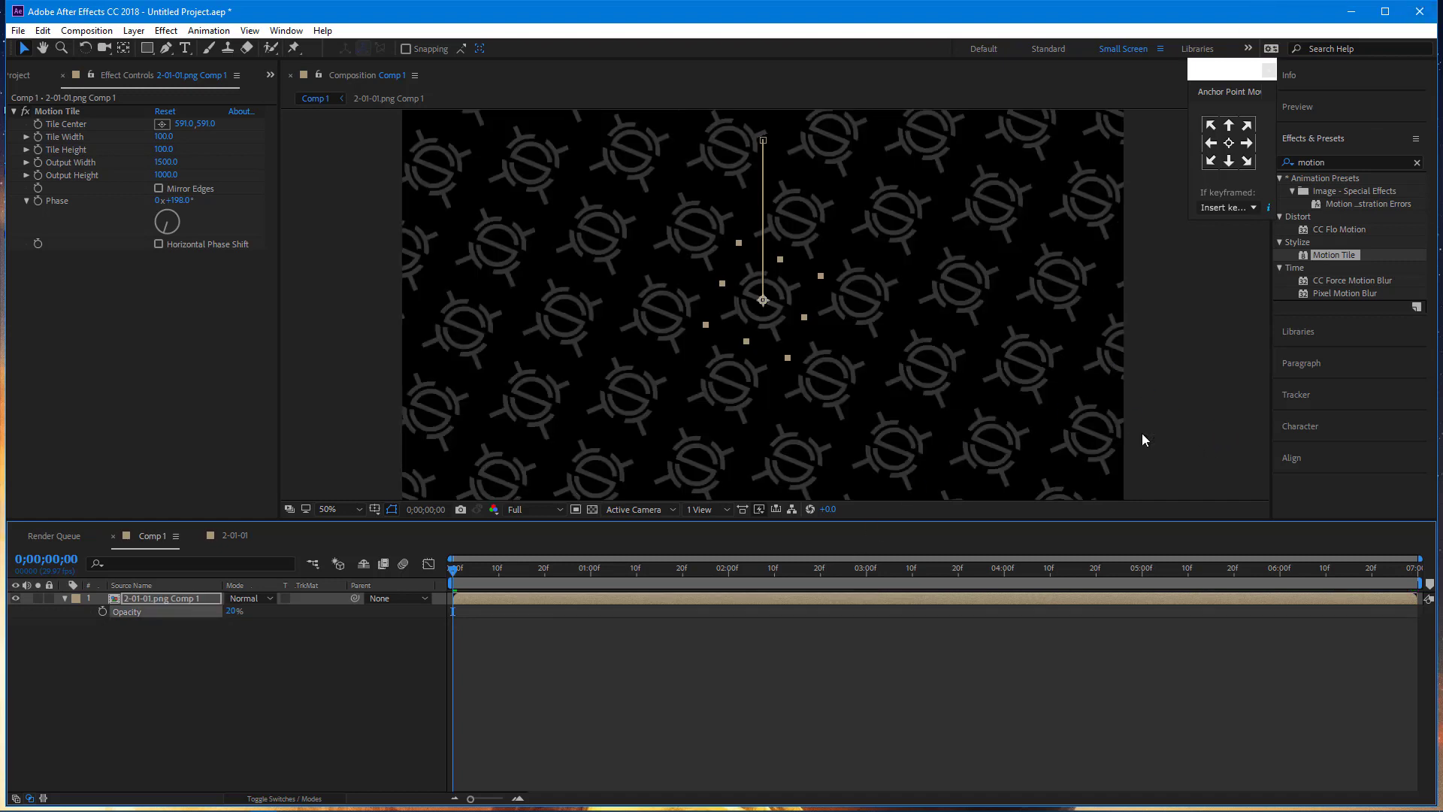
{"action": "left_click", "coordinate": [1178, 390]}
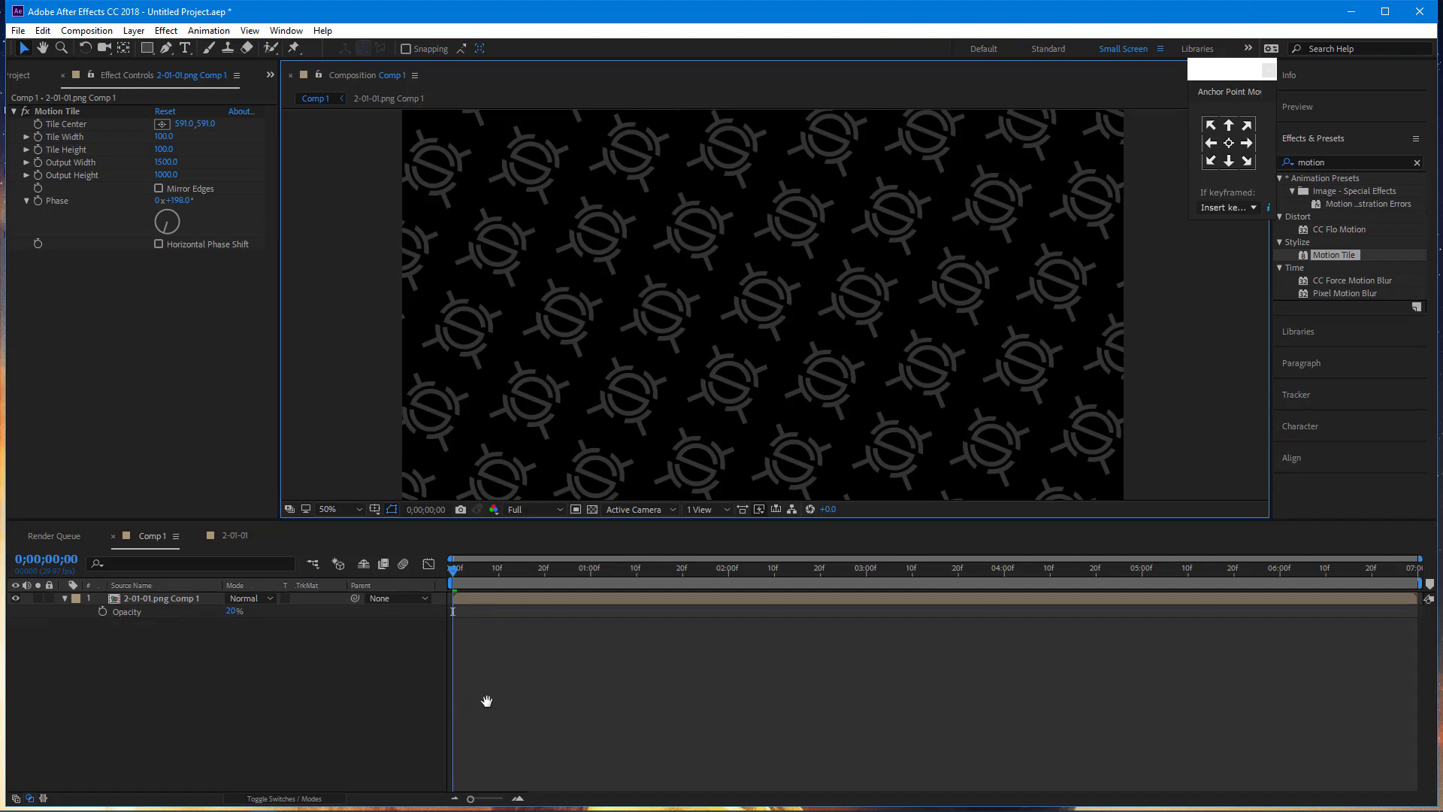
{"action": "key", "text": "space"}
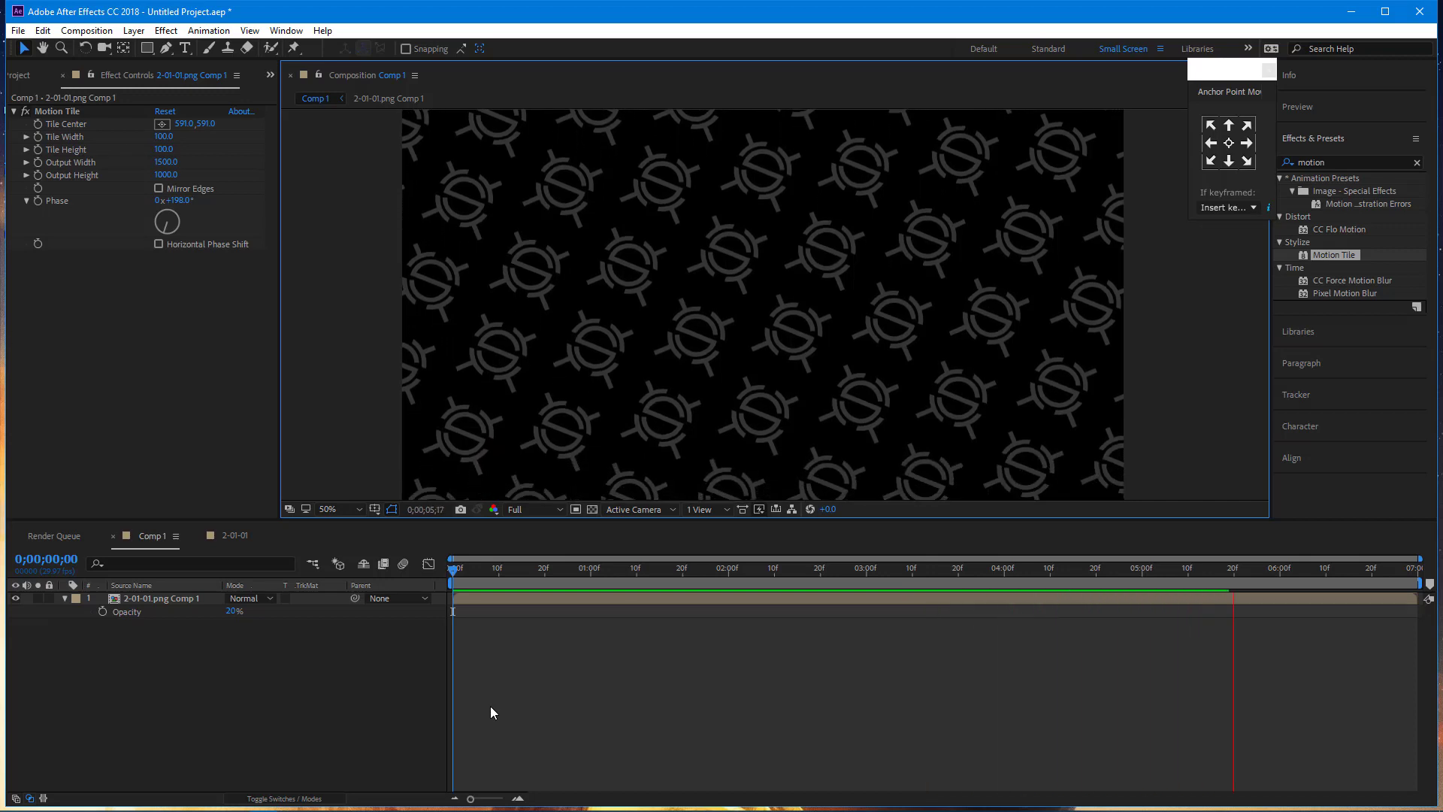
Step: Add the 2-01-01.png logo above the tiled layer in Comp 1 and scale it to 70%
{"action": "left_click", "coordinate": [32, 80]}
{"action": "key", "text": "space"}
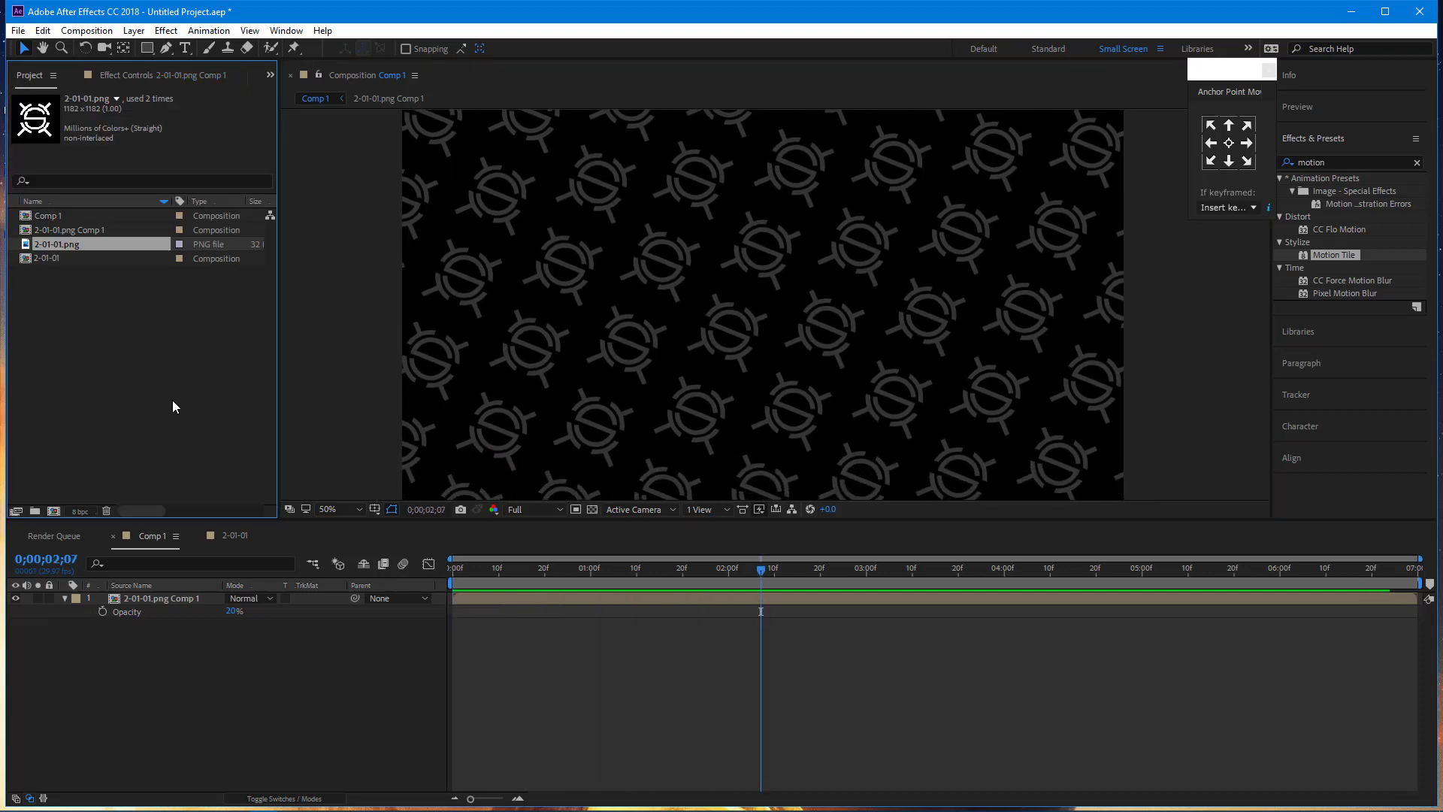
{"action": "left_click_drag", "start_coordinate": [116, 241], "coordinate": [160, 603]}
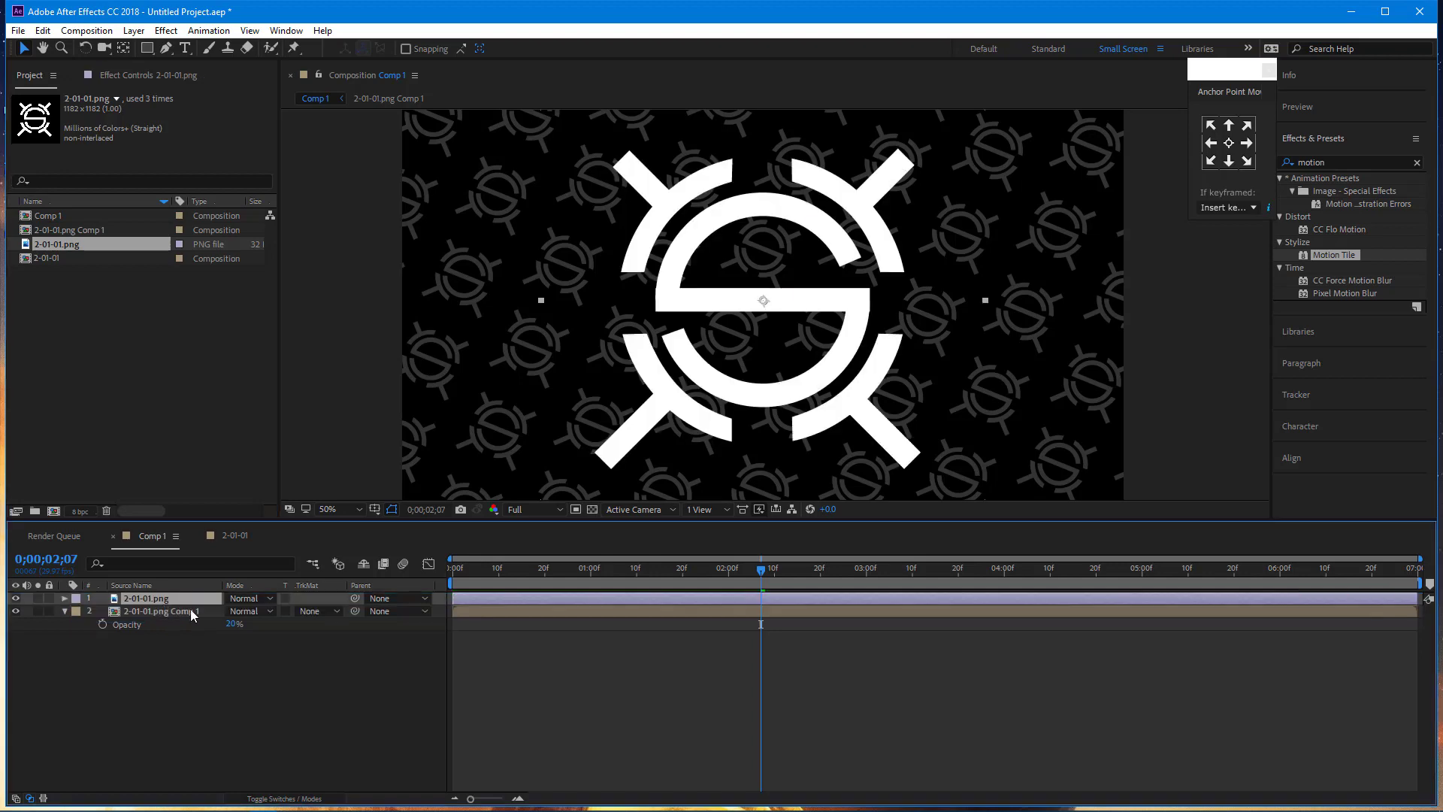
{"action": "key", "text": "s"}
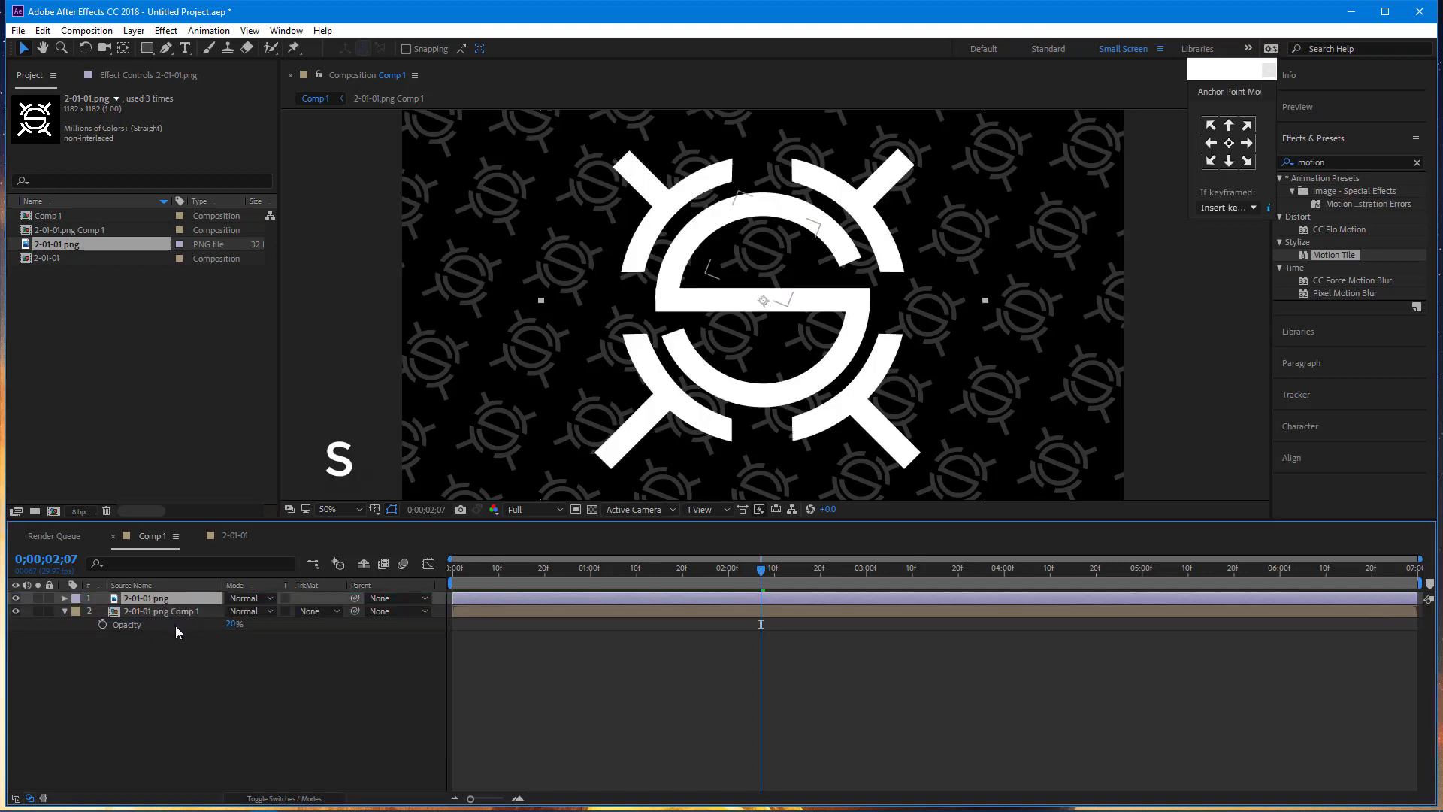
{"action": "left_click", "coordinate": [248, 610]}
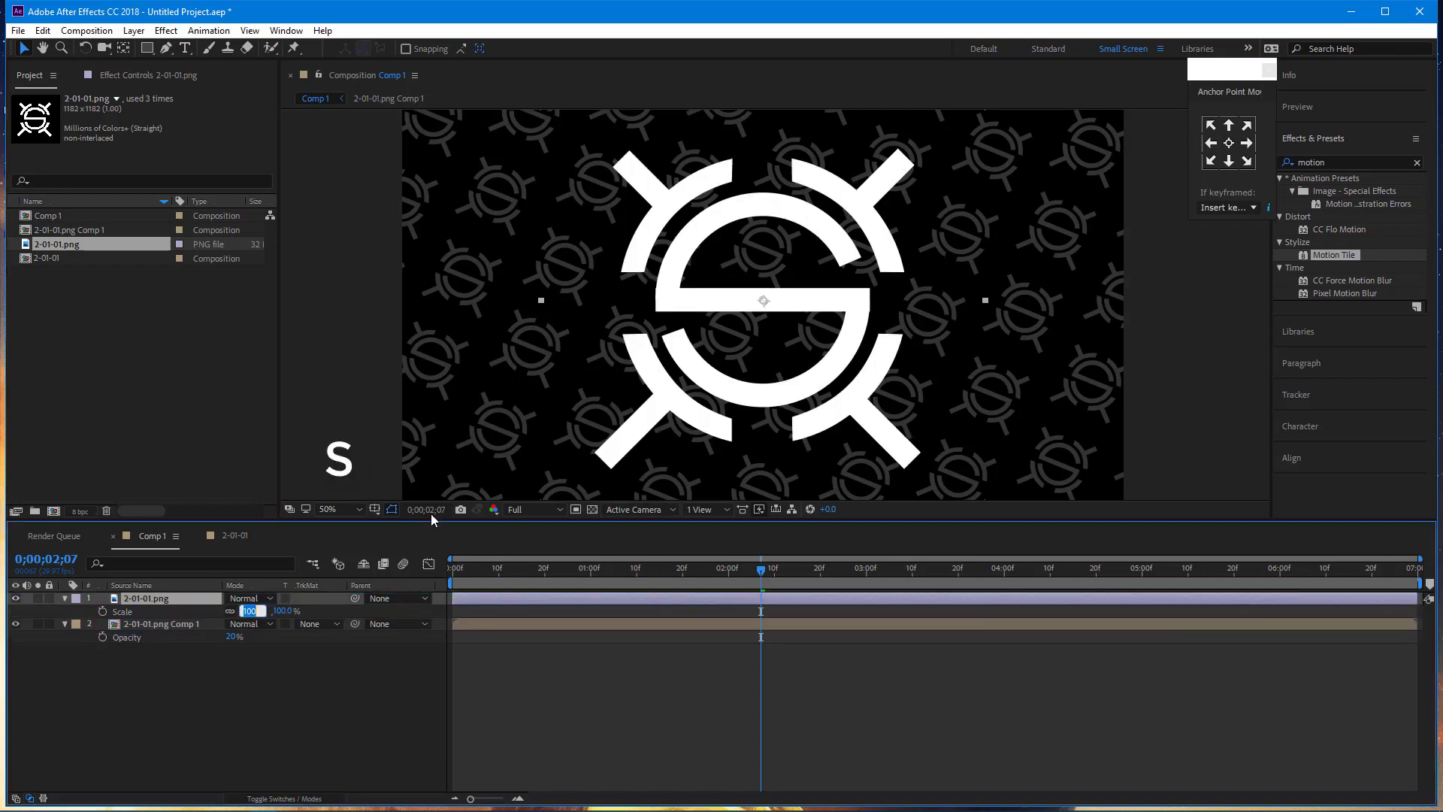
{"action": "type", "text": "70"}
{"action": "key", "text": "Return"}
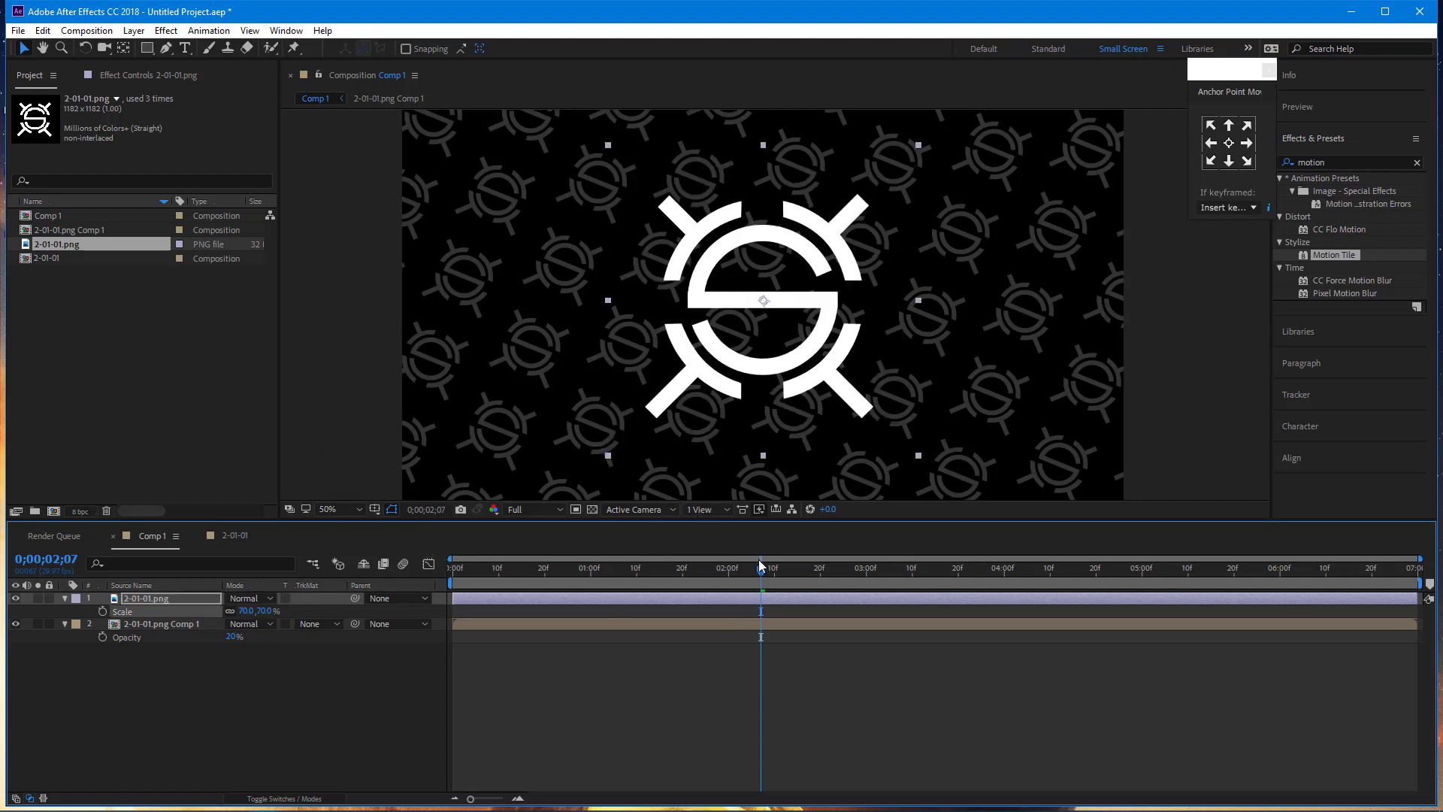
Step: Animate the 2-01-01.png layer's scale from 0% at the first frame to 70% at about one second
{"action": "key", "text": "Home"}
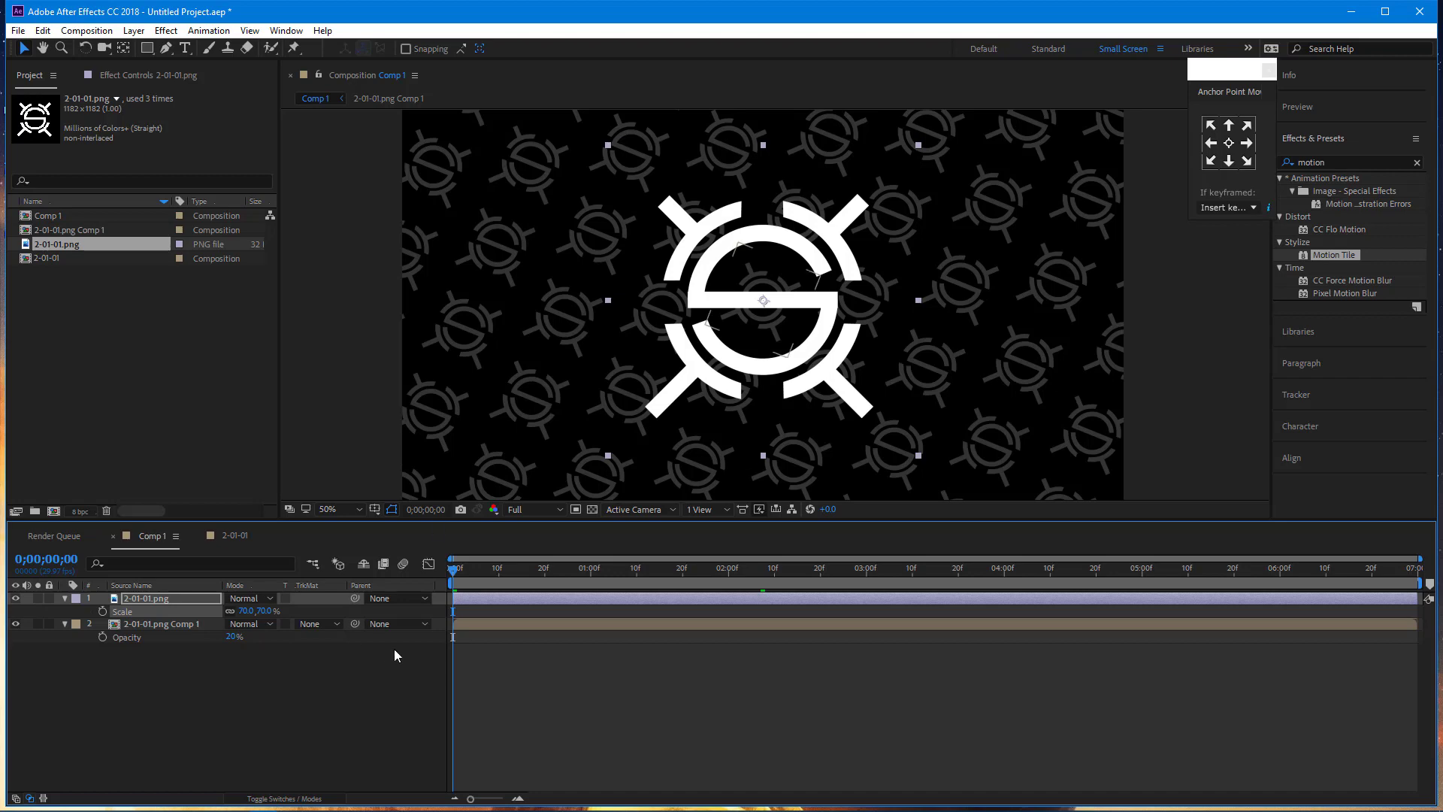
{"action": "left_click", "coordinate": [103, 611]}
{"action": "left_click_drag", "start_coordinate": [452, 611], "coordinate": [588, 623]}
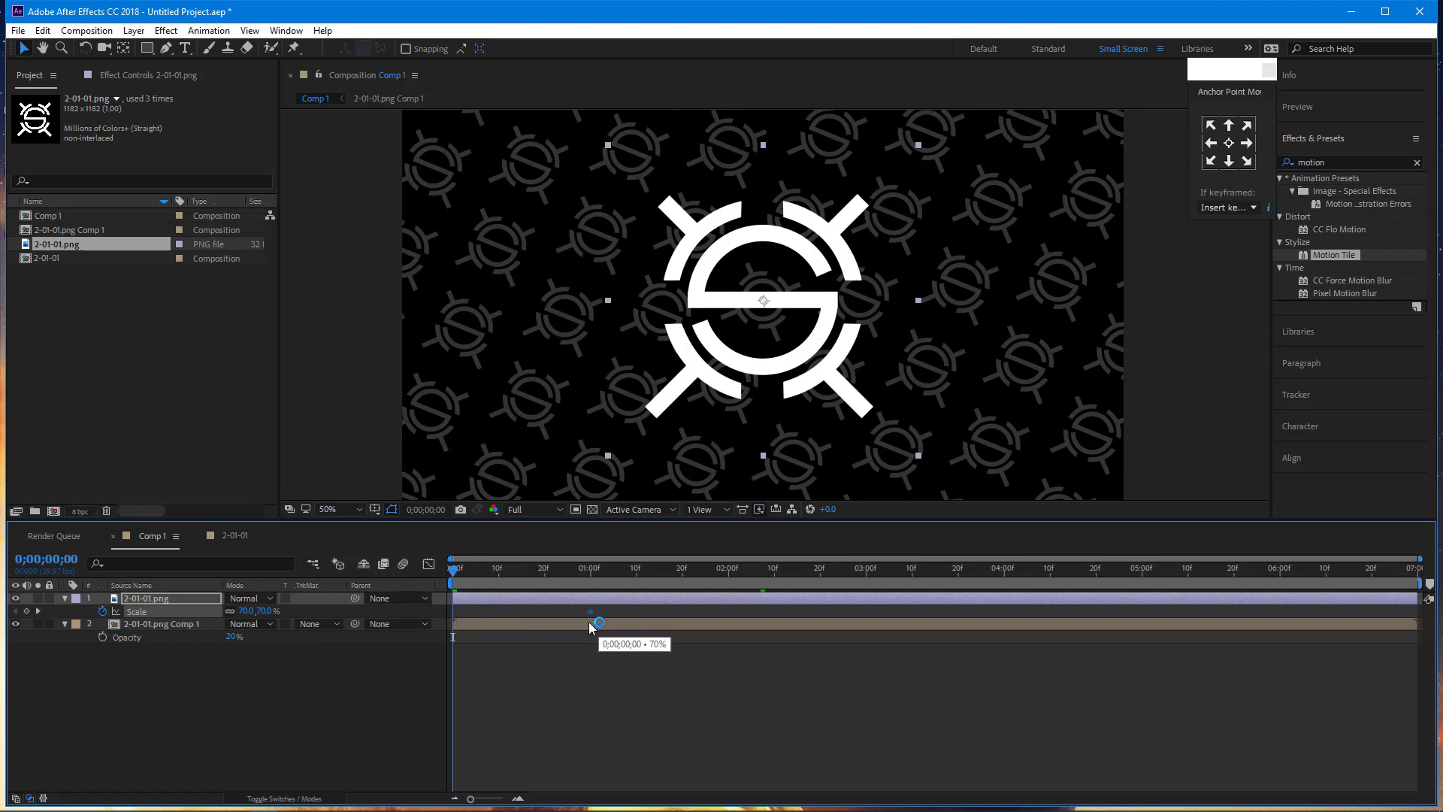
{"action": "left_click", "coordinate": [267, 611]}
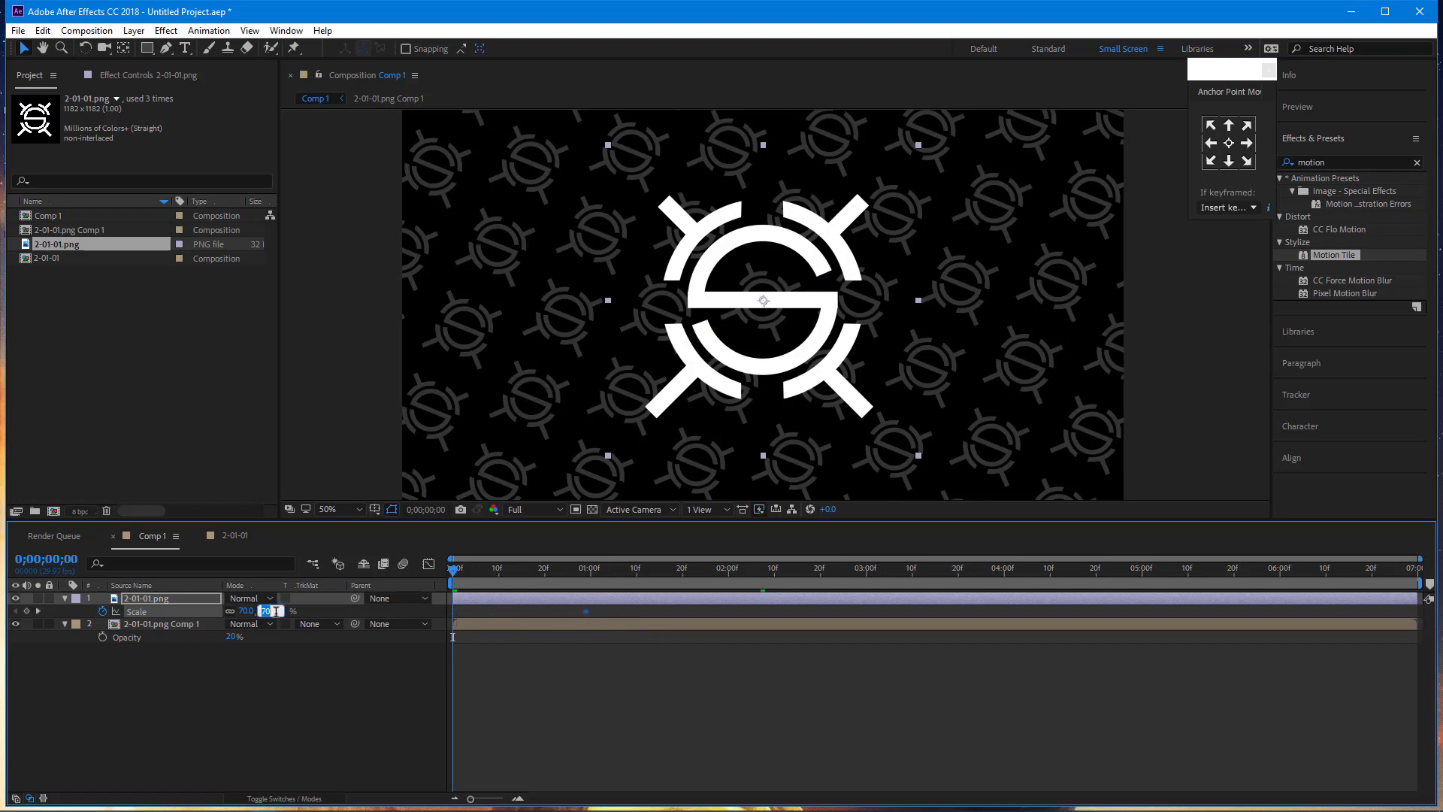
{"action": "type", "text": "0"}
{"action": "key", "text": "Return"}
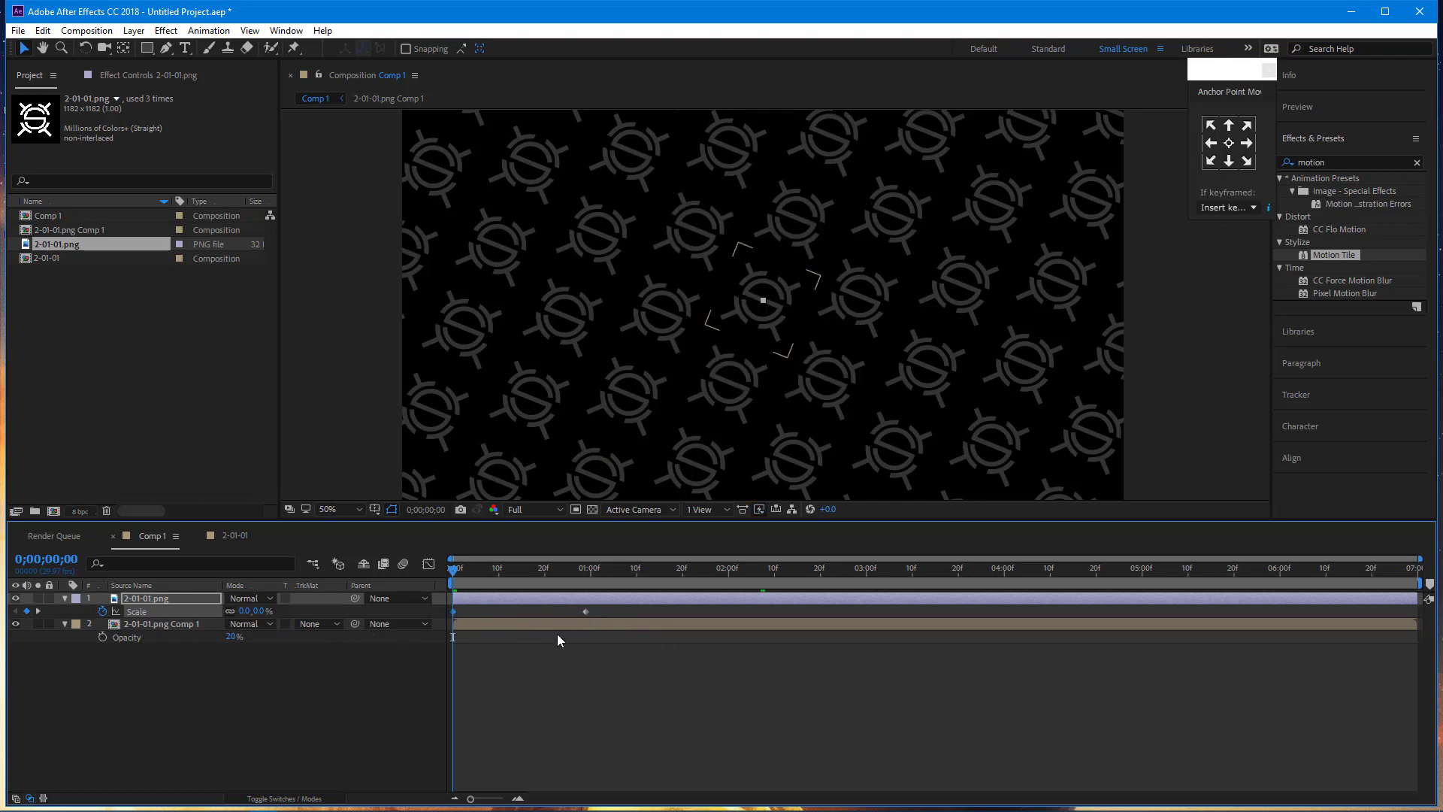
Step: Apply Easy Ease to both scale keyframes of the 2-01-01.png layer
{"action": "left_click_drag", "start_coordinate": [603, 605], "coordinate": [431, 616]}
{"action": "right_click", "coordinate": [452, 611]}
{"action": "mouse_move", "coordinate": [543, 800]}
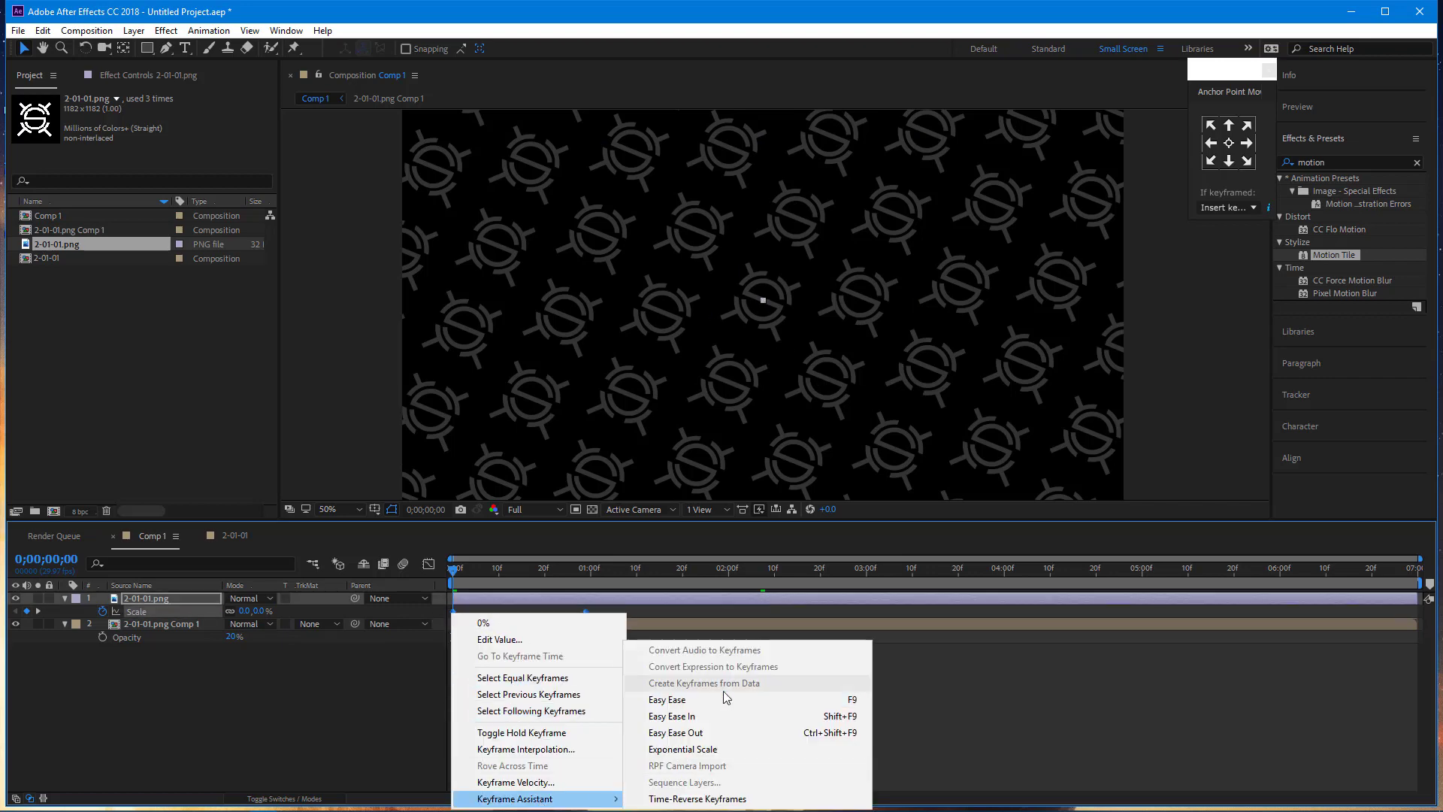
{"action": "left_click", "coordinate": [724, 700]}
Step: Reshape the scale speed curve so the logo grows fast early and slows gradually into the last keyframe, and preview the result
{"action": "left_click", "coordinate": [429, 565]}
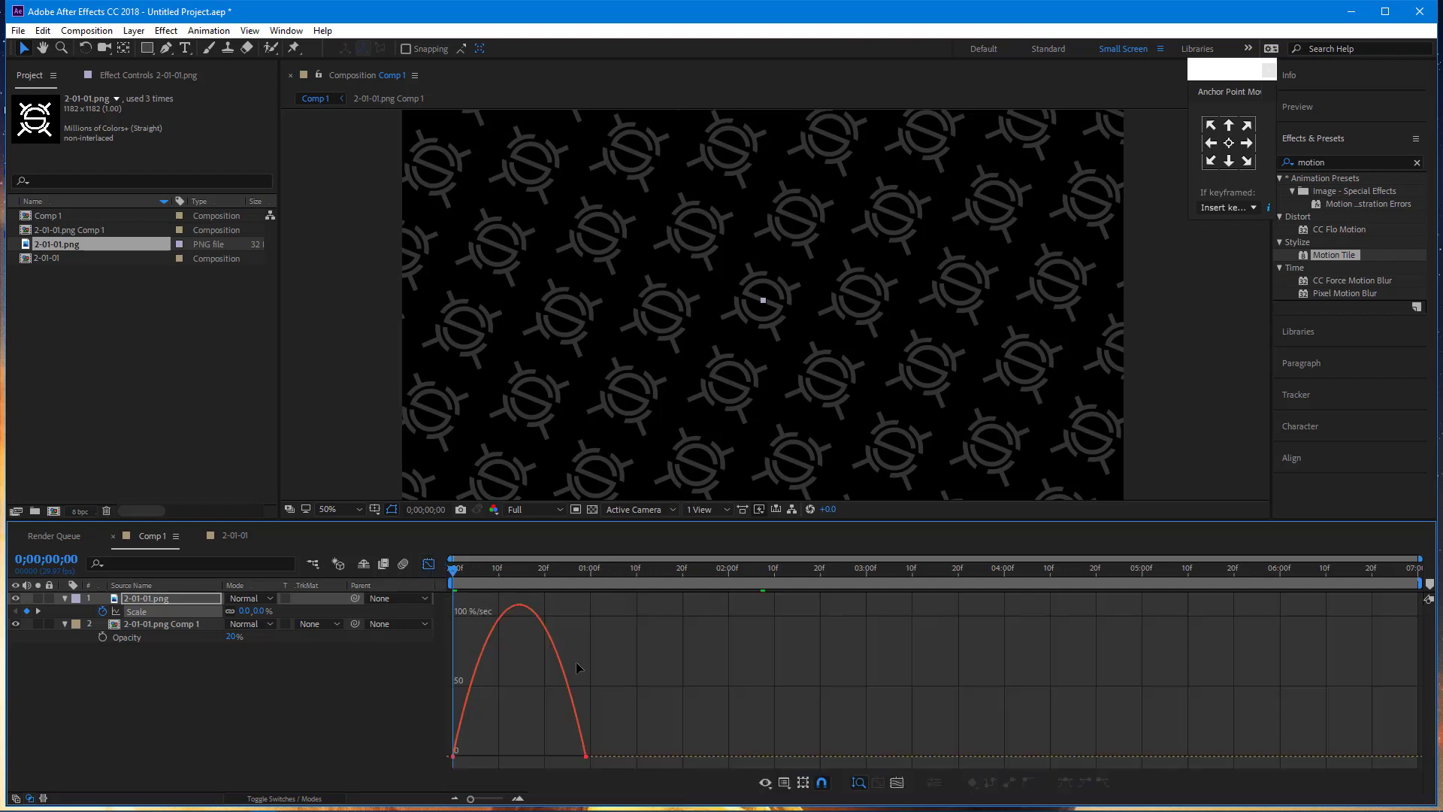
{"action": "left_click", "coordinate": [577, 754]}
{"action": "left_click_drag", "start_coordinate": [566, 760], "coordinate": [520, 756]}
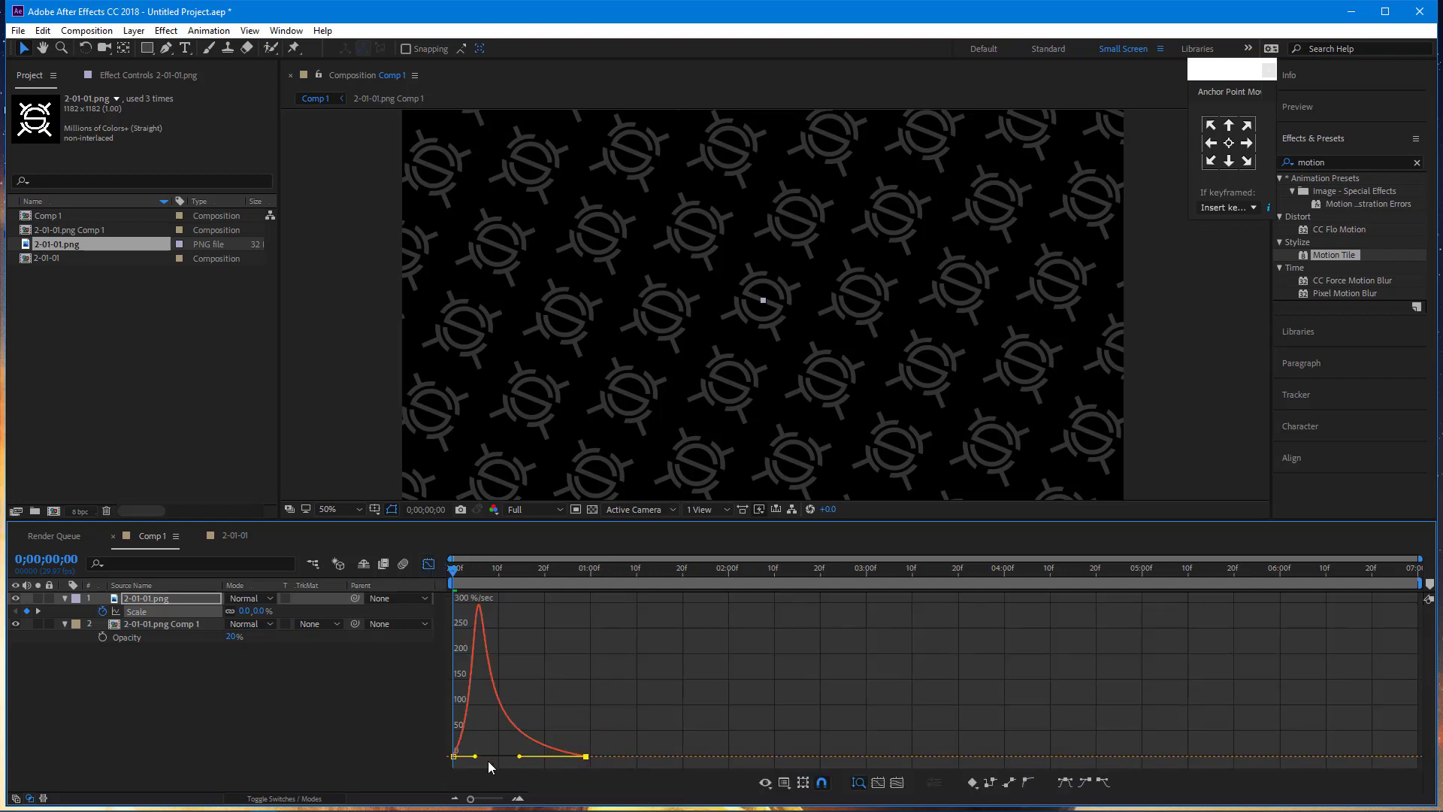
{"action": "left_click", "coordinate": [429, 564]}
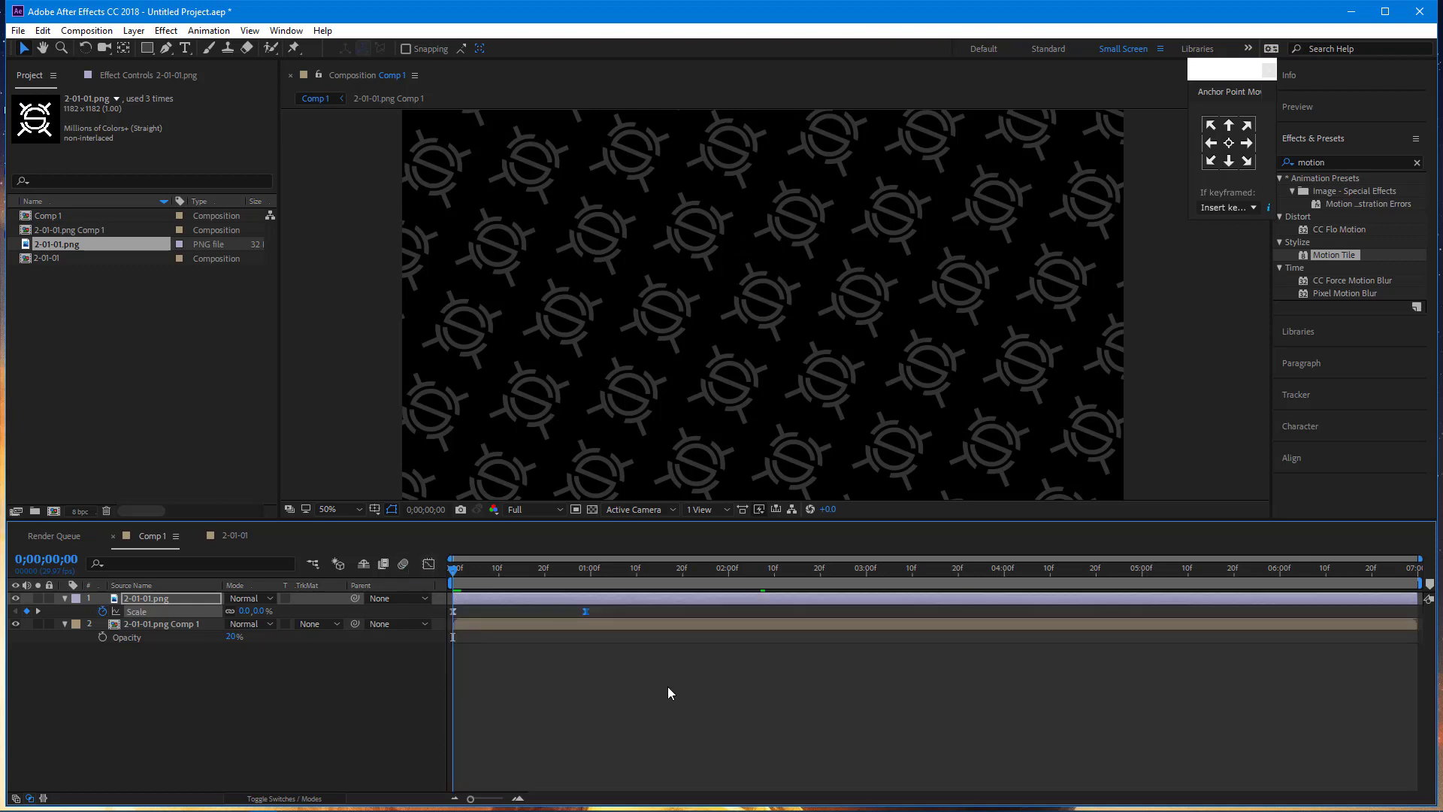
{"action": "key", "text": "space"}
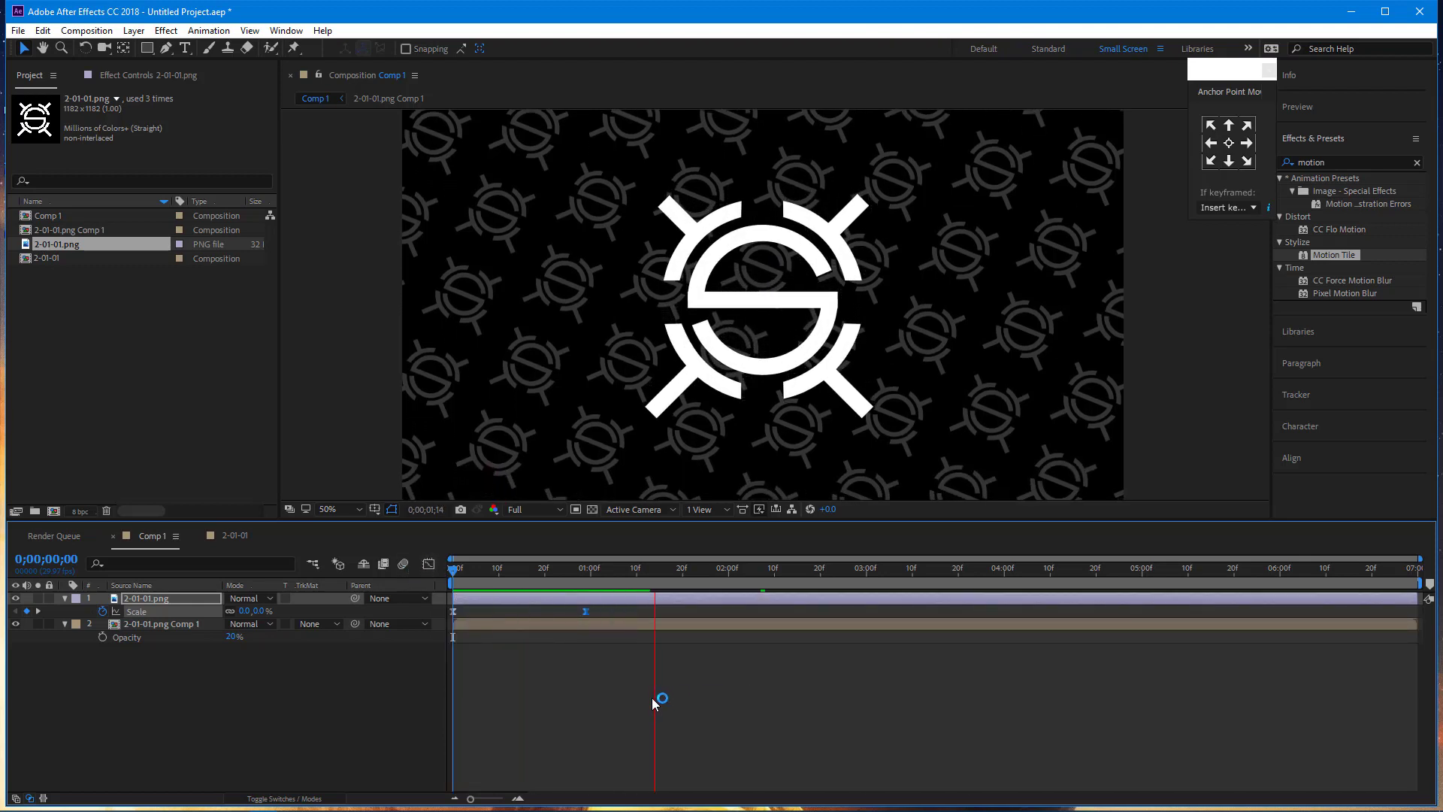